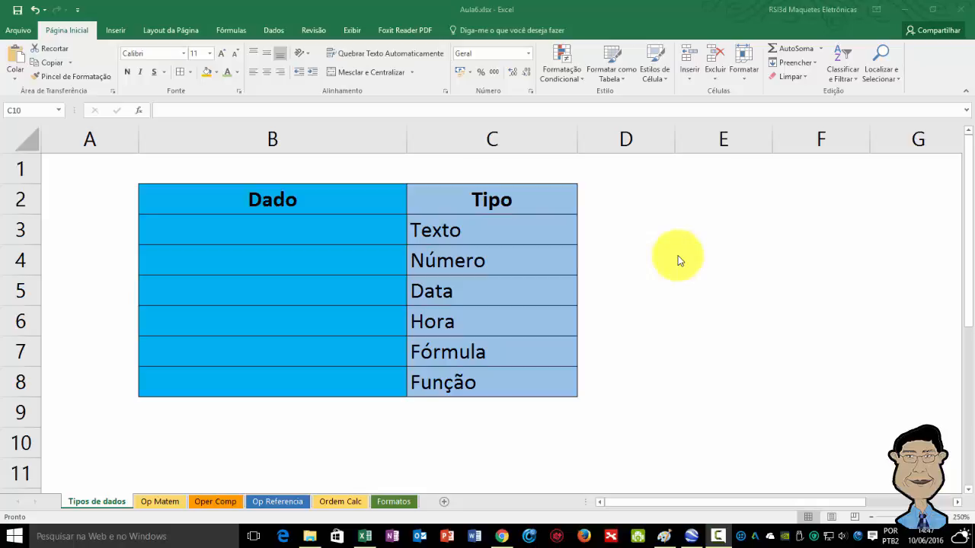
Step: Enter the text Exemplo in cell B3 as the Texto sample
{"action": "left_click", "coordinate": [336, 229]}
{"action": "left_click", "coordinate": [303, 234]}
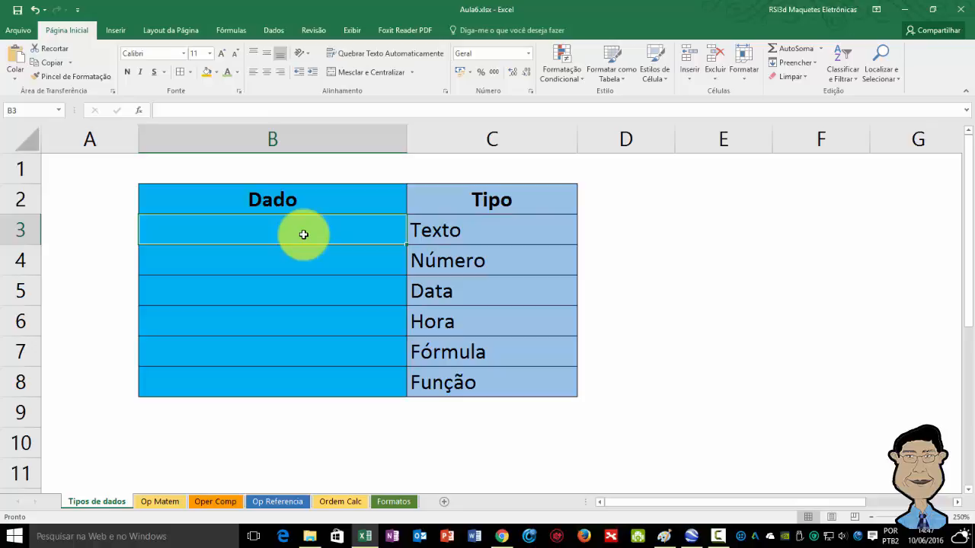
{"action": "type", "text": "Exemplo"}
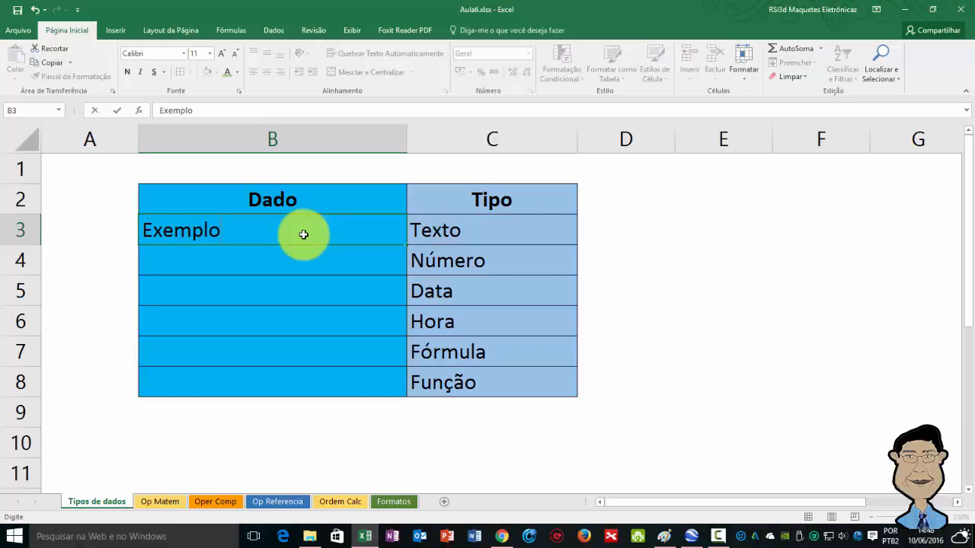
{"action": "key", "text": "Return"}
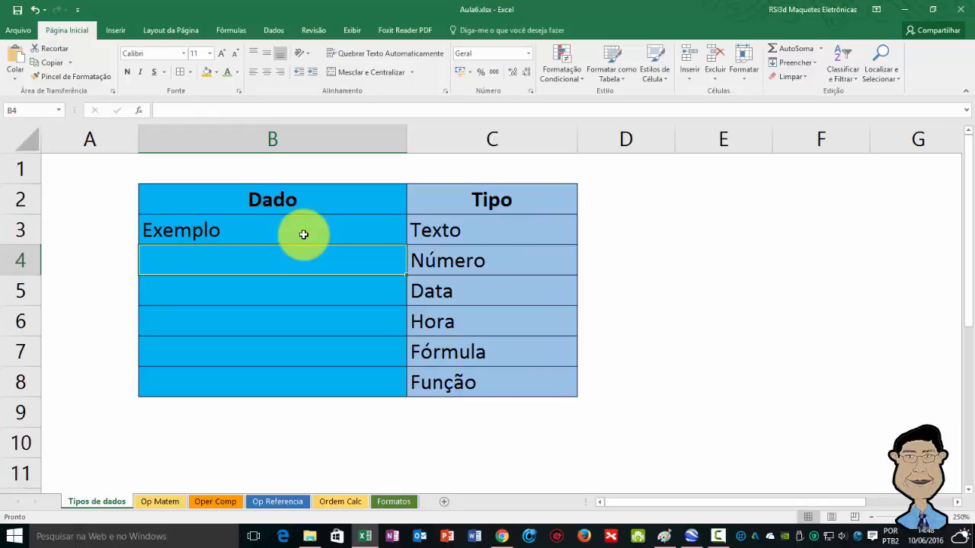
{"action": "left_click", "coordinate": [303, 235]}
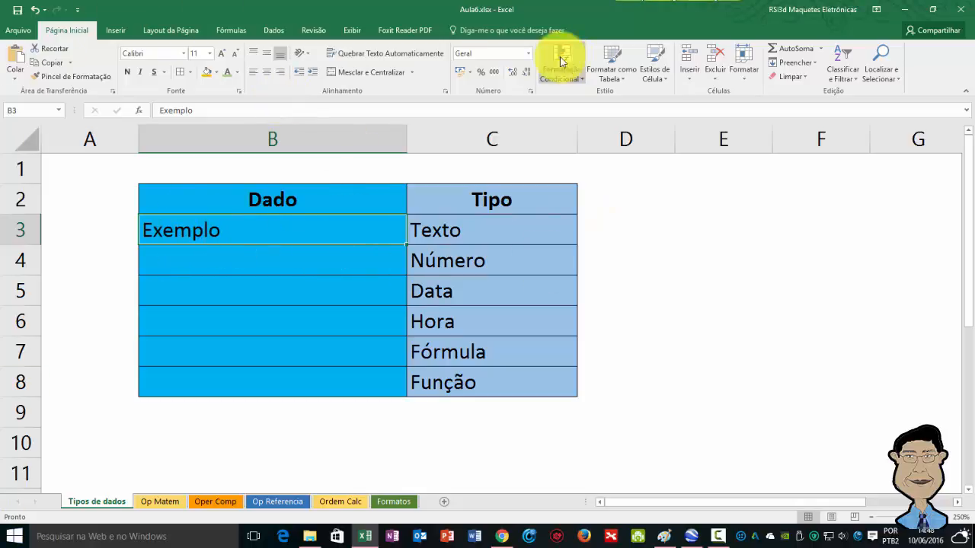
Step: Enter the number 10 in cell B4 beside Número and compare its alignment with the text in B3
{"action": "left_click", "coordinate": [283, 268]}
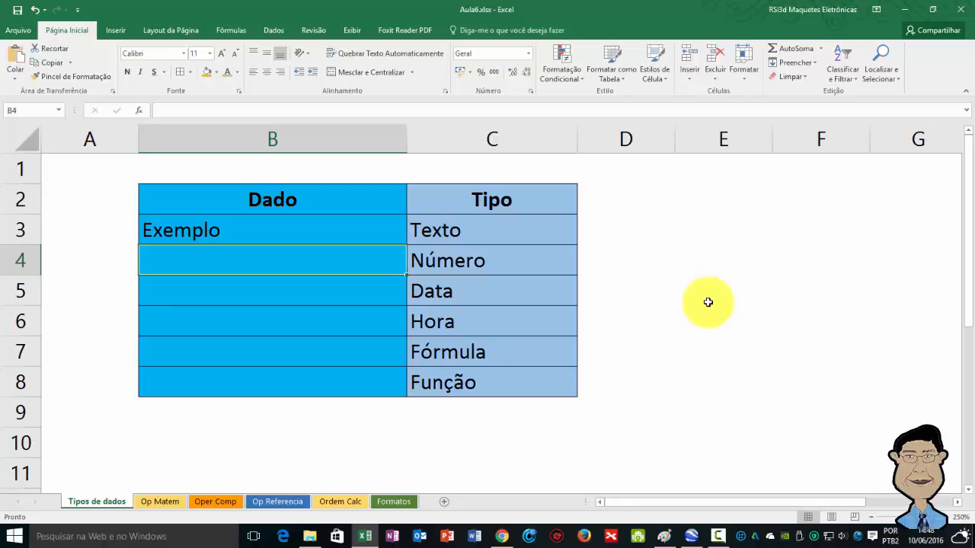
{"action": "type", "text": "10"}
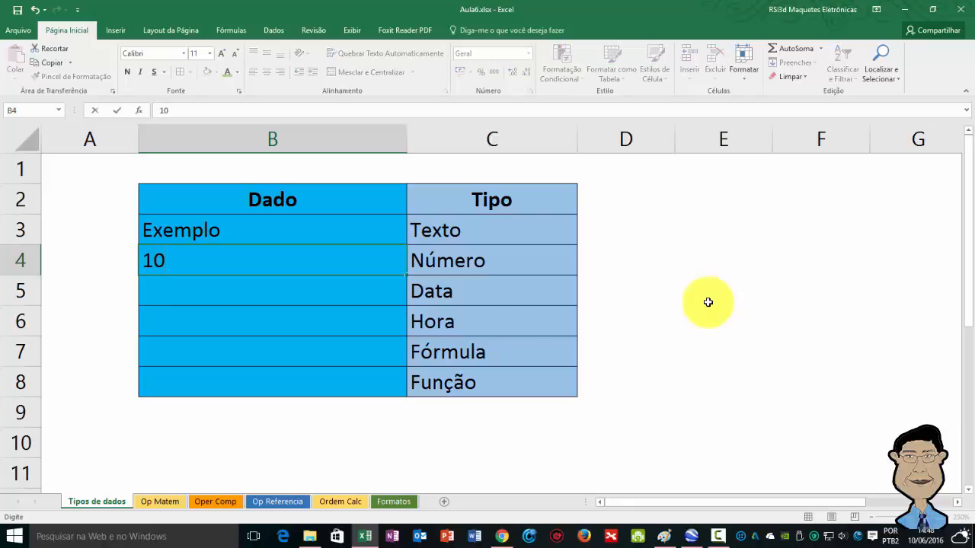
{"action": "key", "text": "Return"}
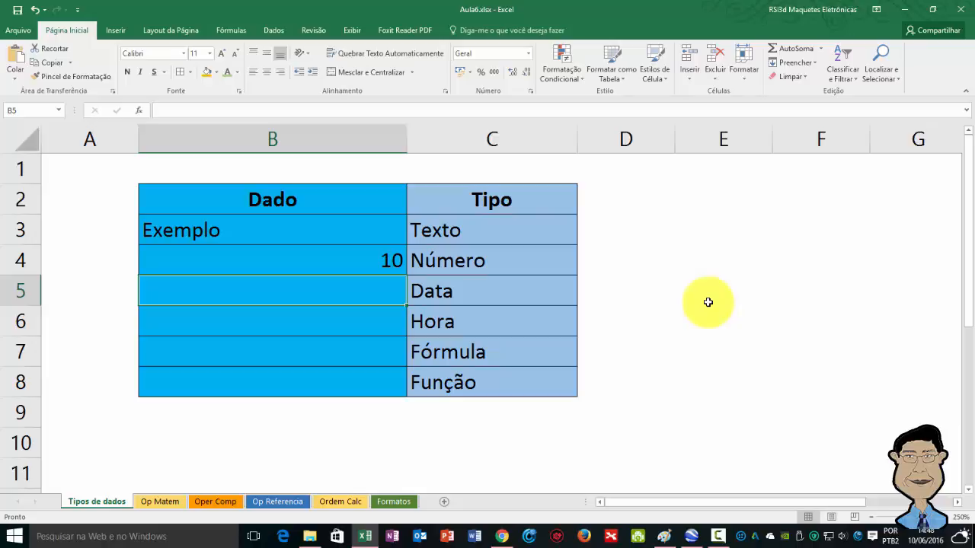
{"action": "left_click", "coordinate": [297, 224]}
{"action": "left_click", "coordinate": [314, 252]}
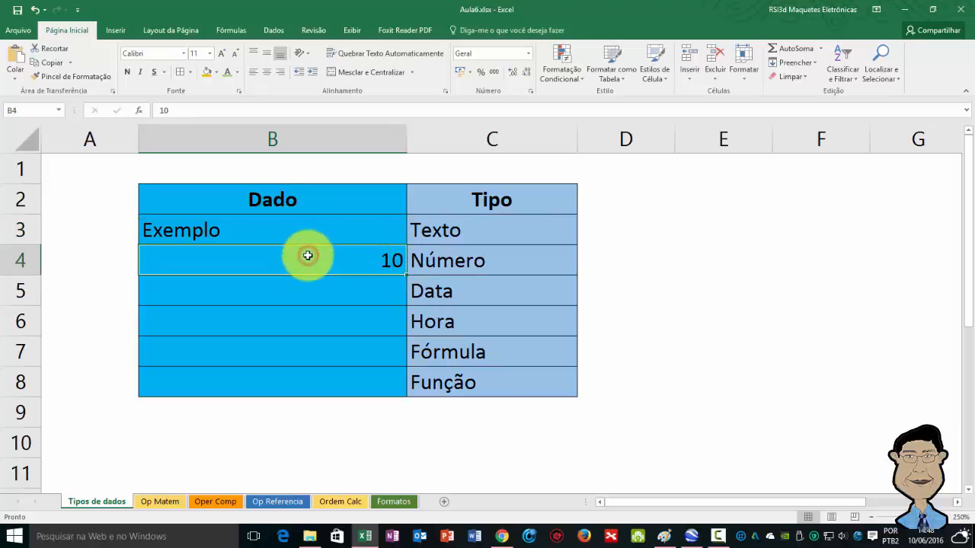
{"action": "left_click", "coordinate": [299, 233]}
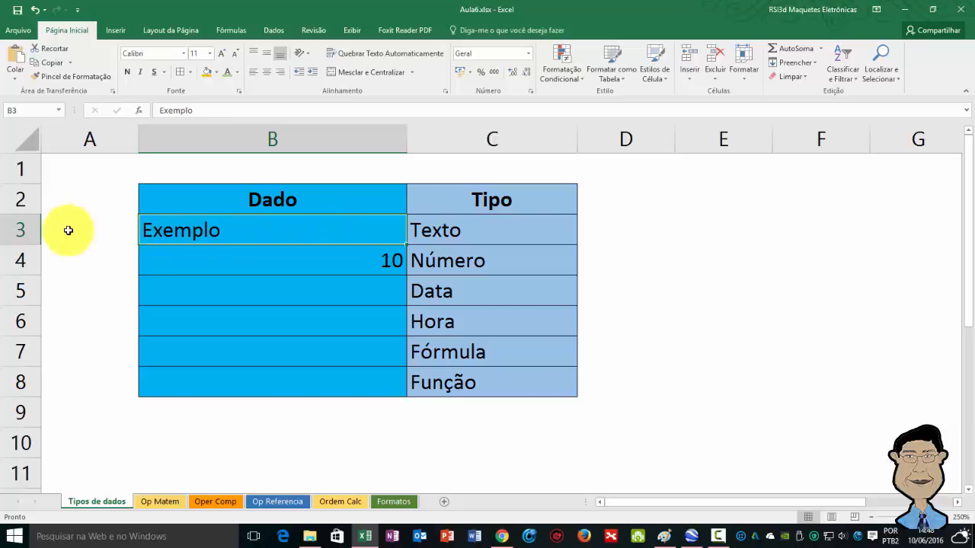
{"action": "left_click", "coordinate": [351, 267]}
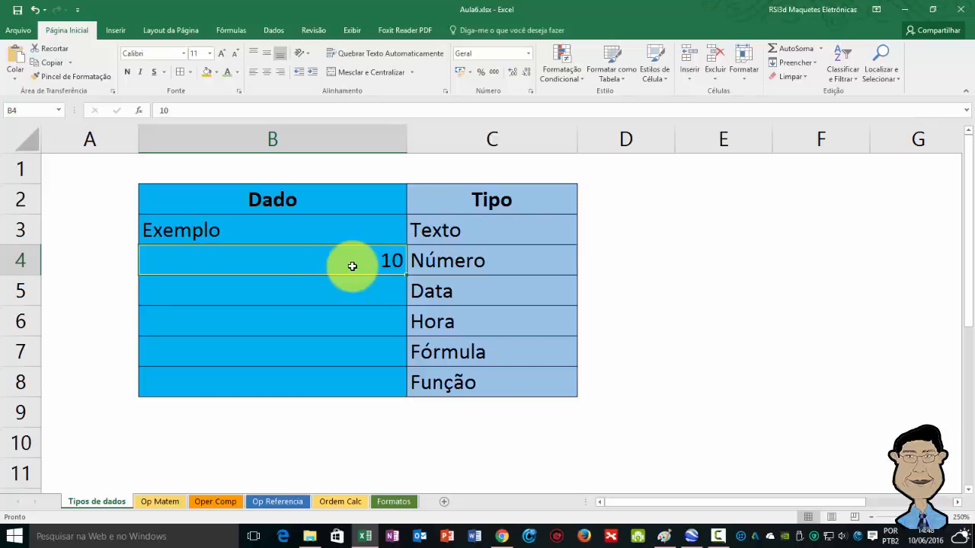
Step: Enter the date 15/1 in cell B5 beside Data and inspect the full date stored in the cell
{"action": "left_click", "coordinate": [380, 284]}
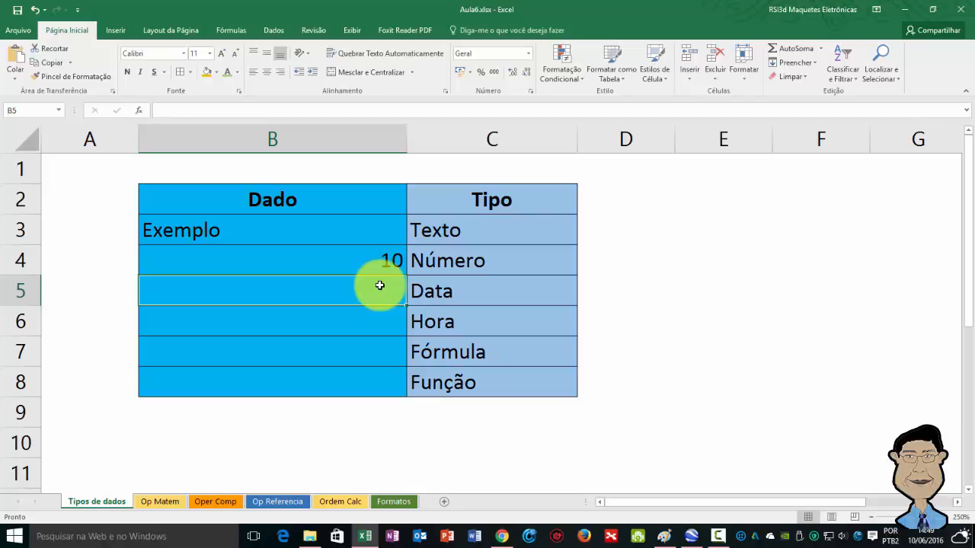
{"action": "type", "text": "15"}
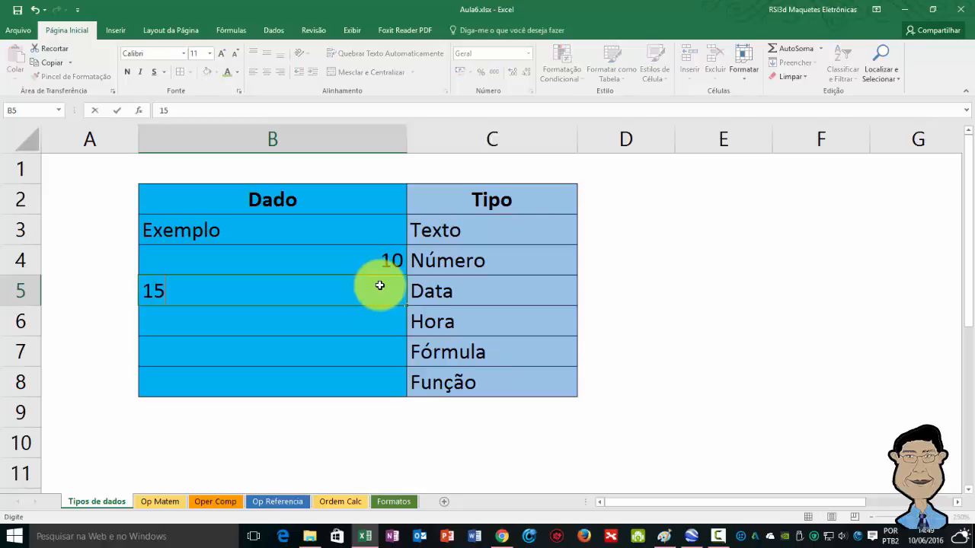
{"action": "type", "text": "/1"}
{"action": "key", "text": "Return"}
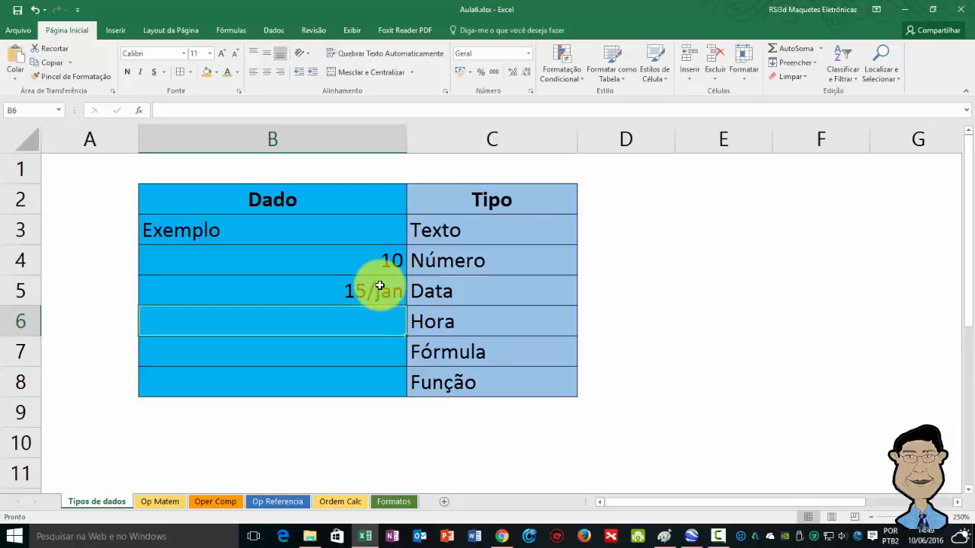
{"action": "left_click", "coordinate": [379, 285]}
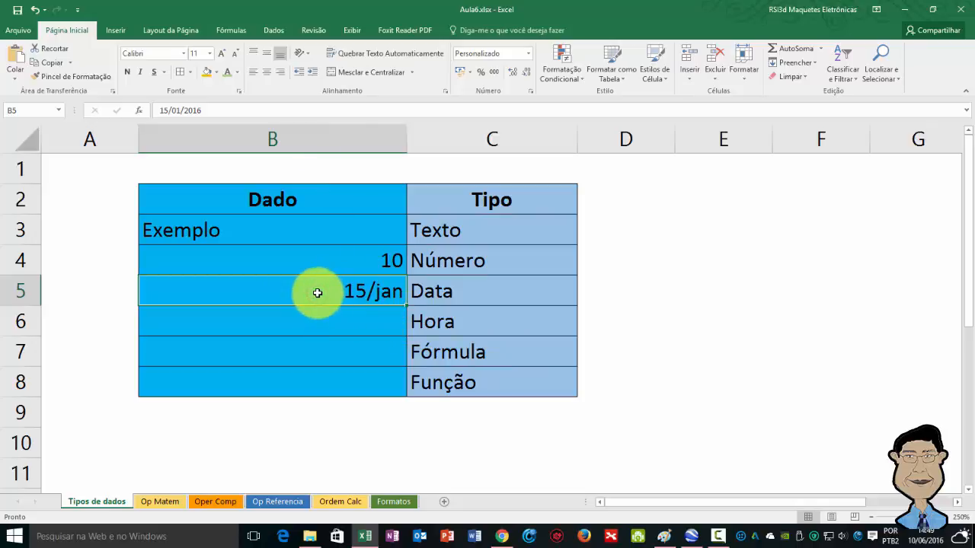
{"action": "key", "text": "F2"}
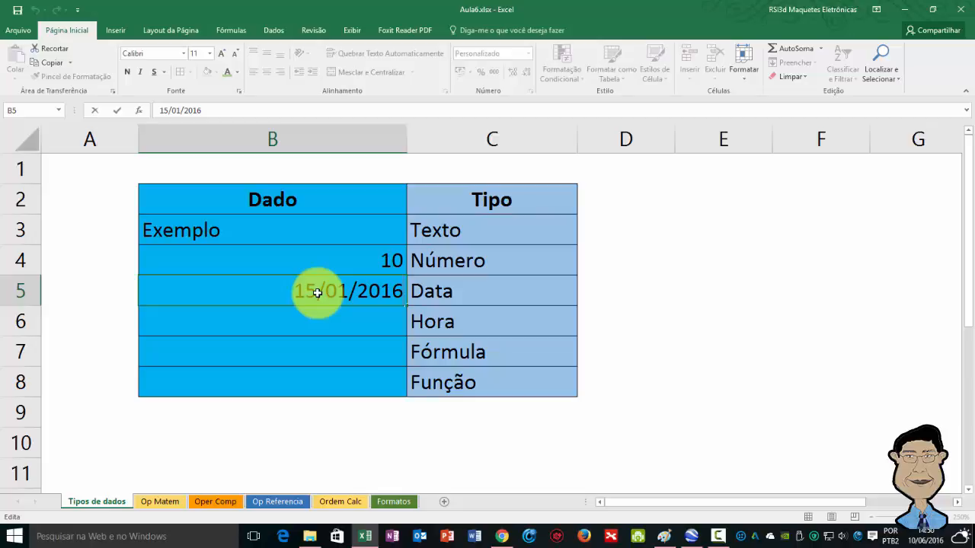
{"action": "key", "text": "Return"}
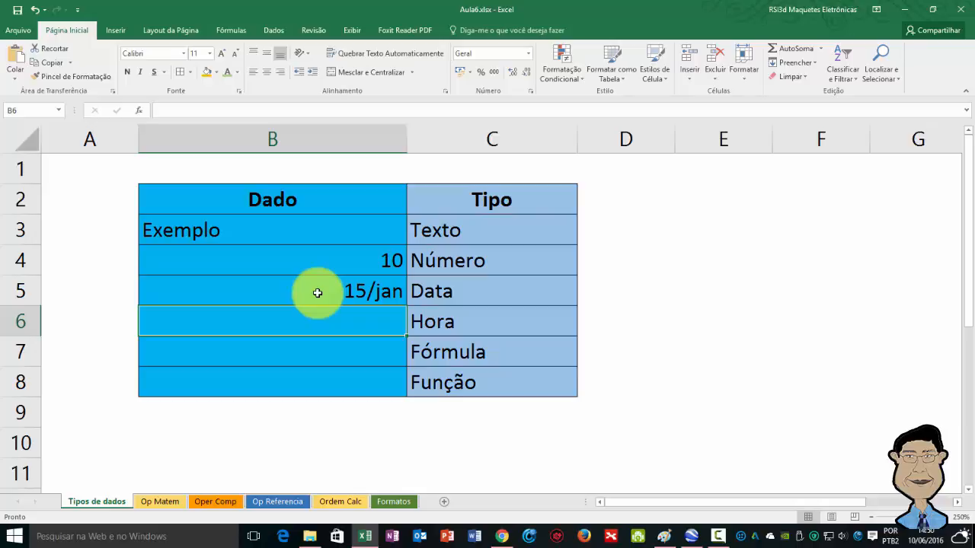
Step: Enter the time 10:00 in cell B6 beside Hora and inspect the full time stored in the cell
{"action": "type", "text": "10"}
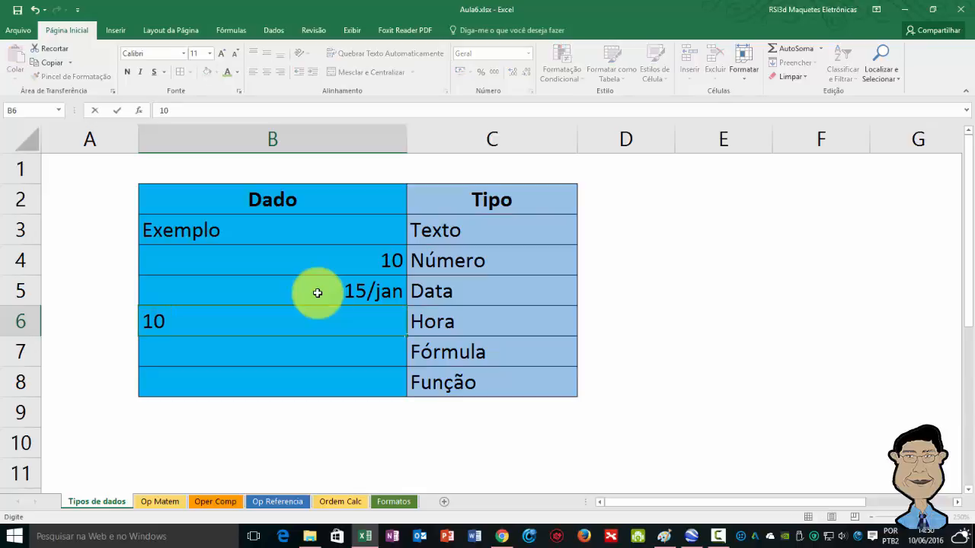
{"action": "type", "text": ":00"}
{"action": "key", "text": "Return"}
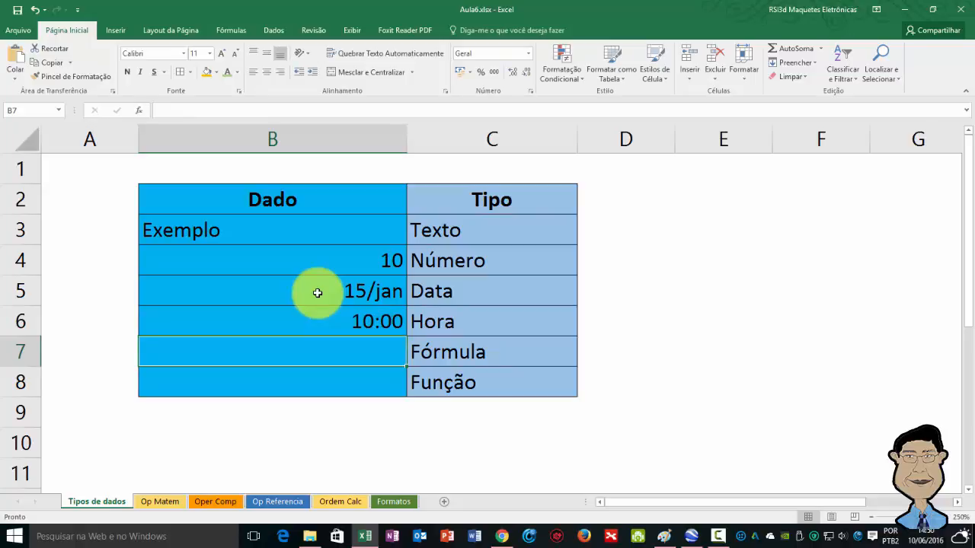
{"action": "key", "text": "Up"}
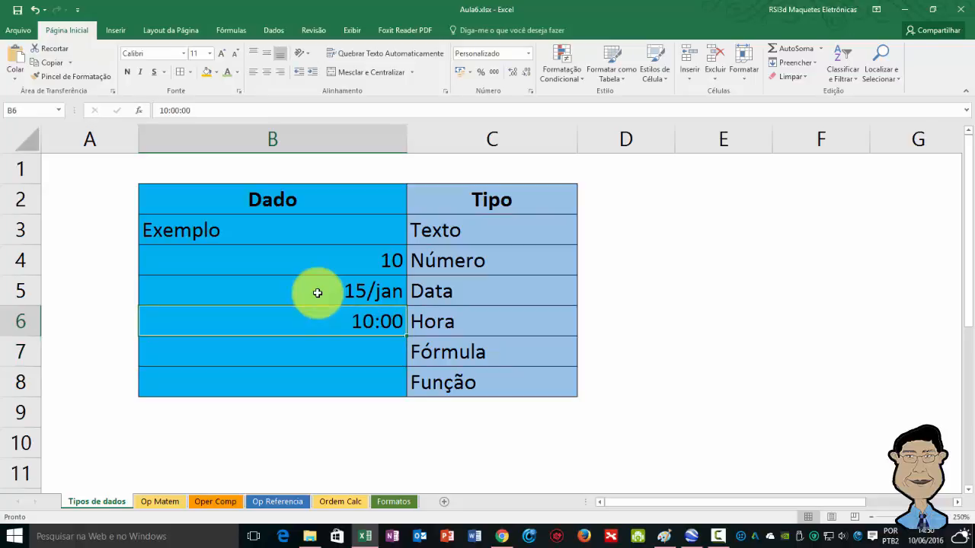
{"action": "key", "text": "F2"}
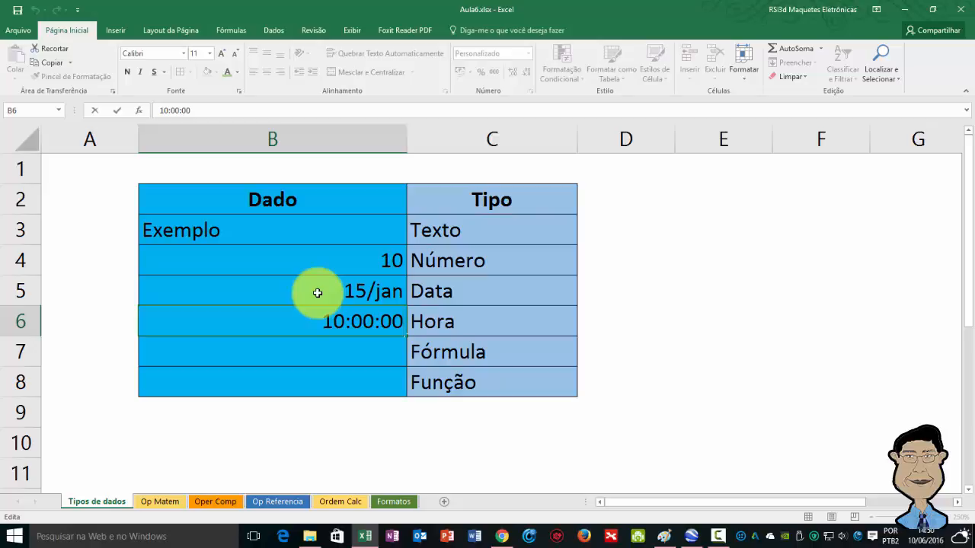
{"action": "key", "text": "Return"}
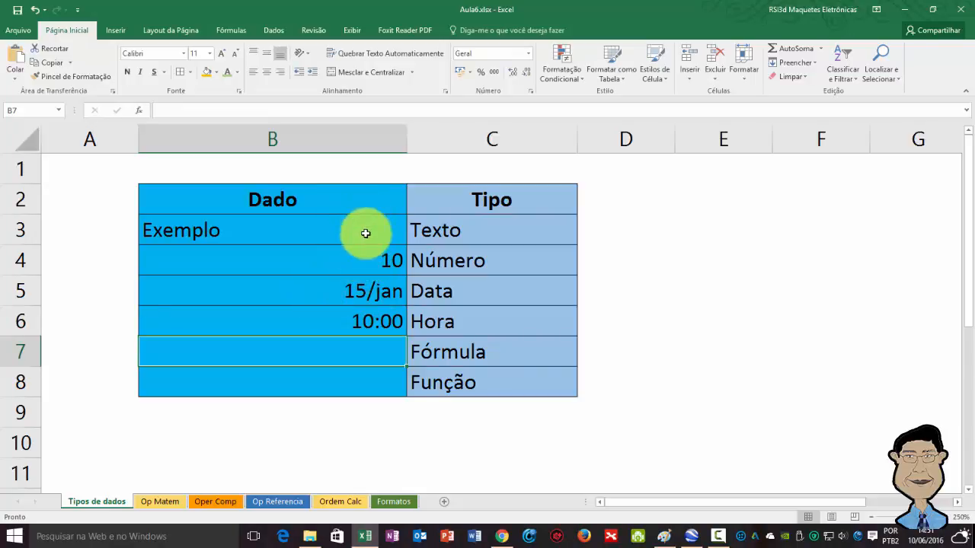
Step: Enter the function =HOJE() in cell B8 beside Função and compare its result with the system date
{"action": "left_click", "coordinate": [325, 373]}
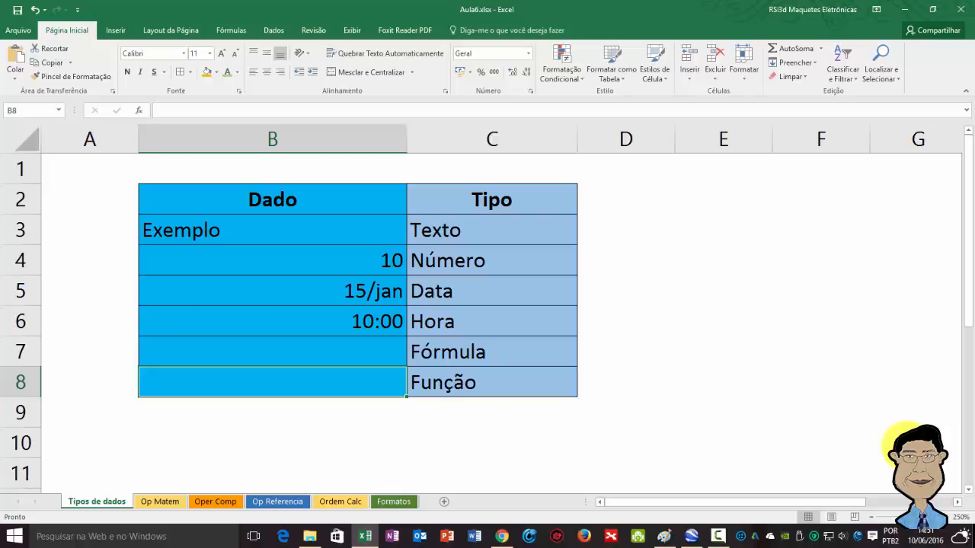
{"action": "type", "text": "="}
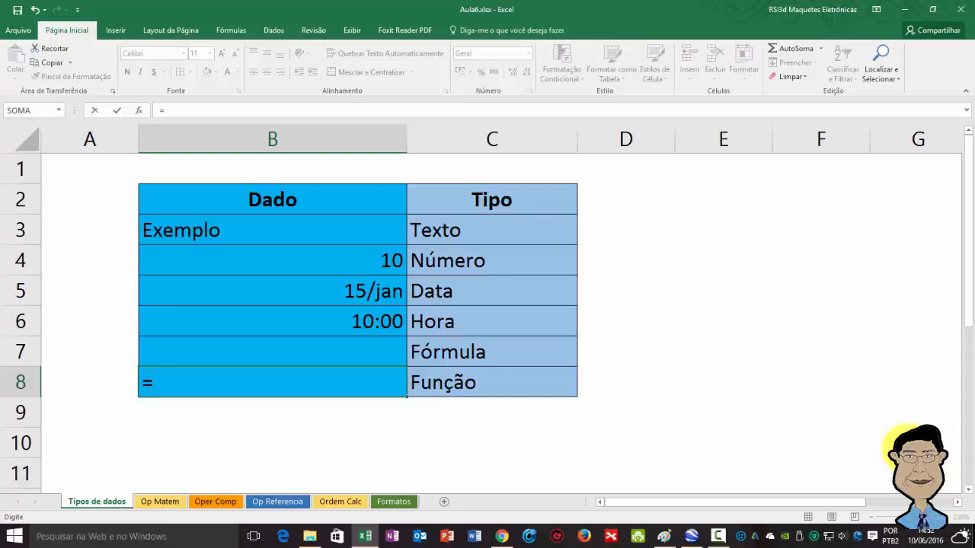
{"action": "type", "text": "h"}
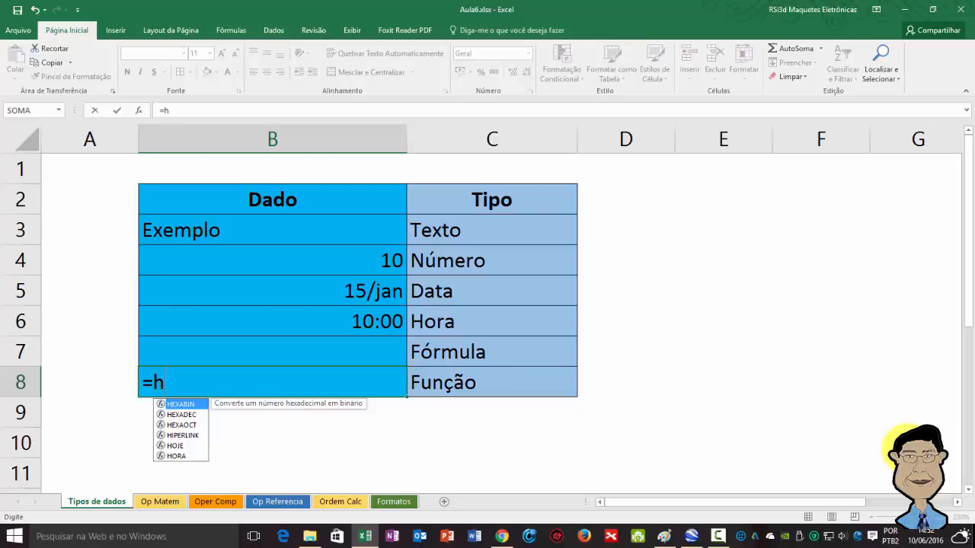
{"action": "type", "text": "o"}
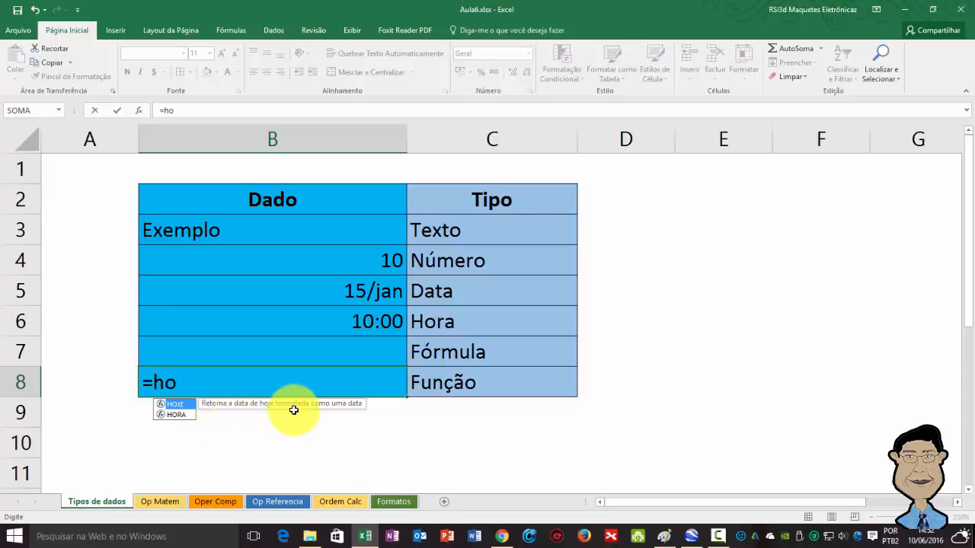
{"action": "double_click", "coordinate": [182, 403]}
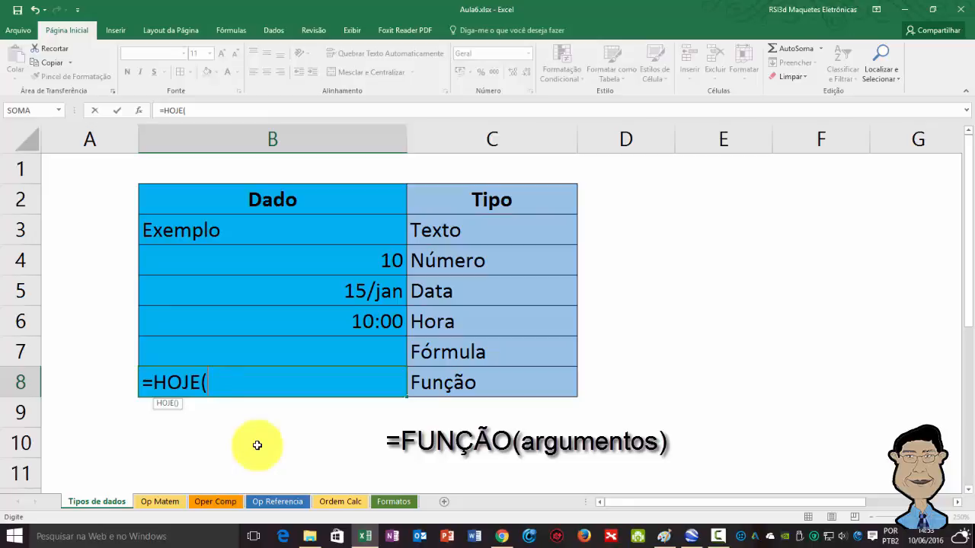
{"action": "type", "text": ")"}
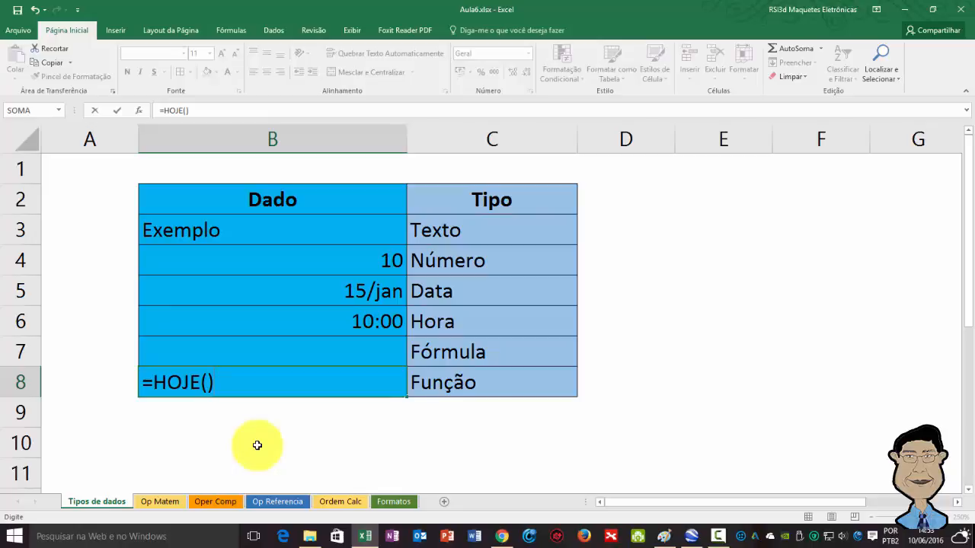
{"action": "key", "text": "Return"}
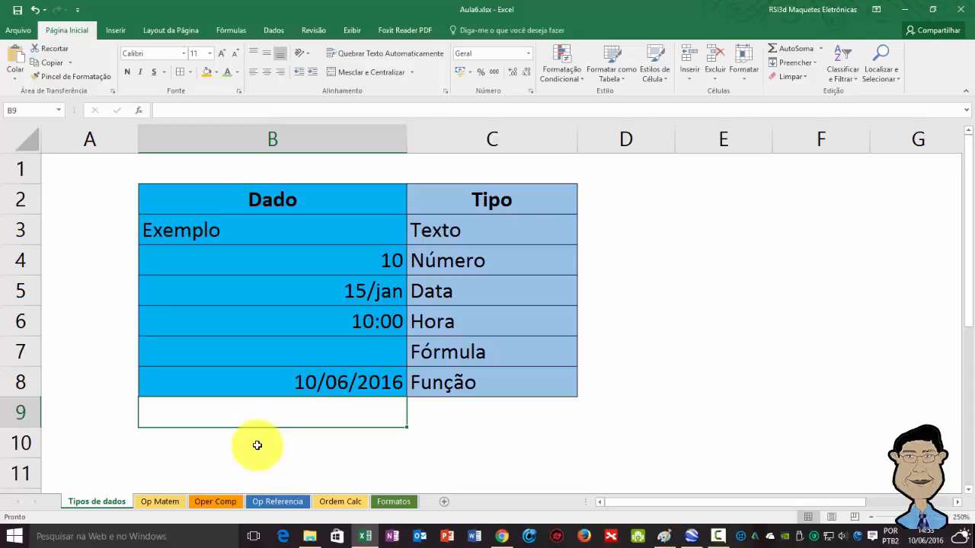
{"action": "left_click", "coordinate": [283, 383]}
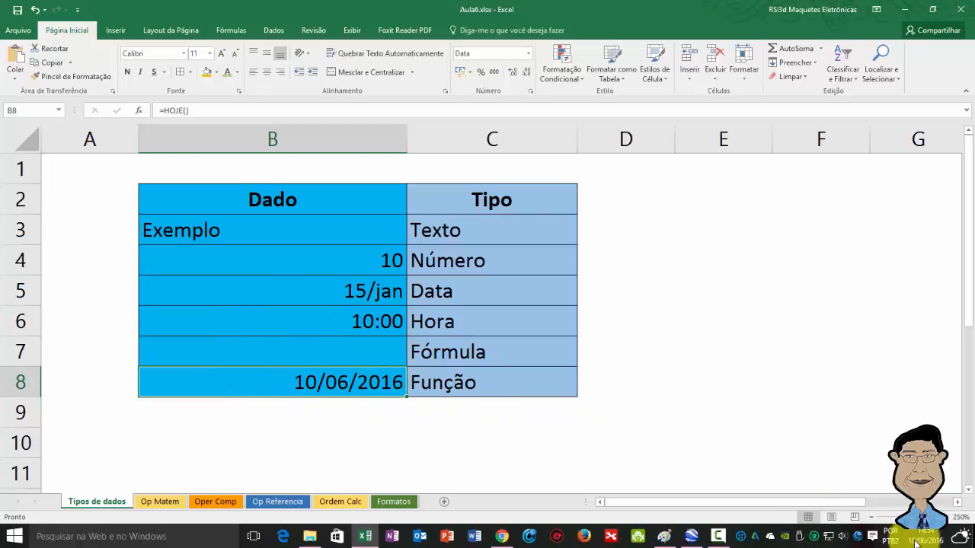
{"action": "mouse_move", "coordinate": [924, 543]}
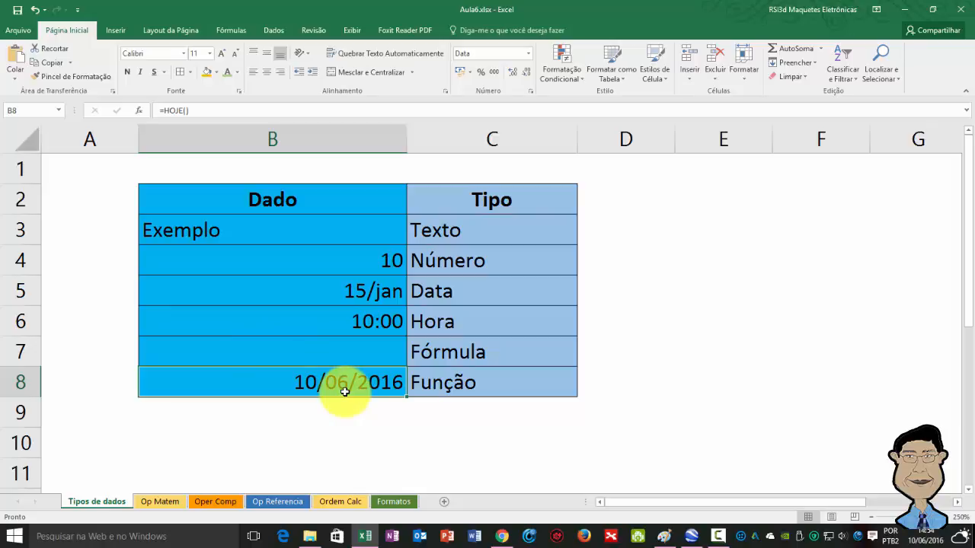
Step: Enter the formula =B8-B5 in cell B7 beside Fórmula and review the cells it references
{"action": "key", "text": "Up"}
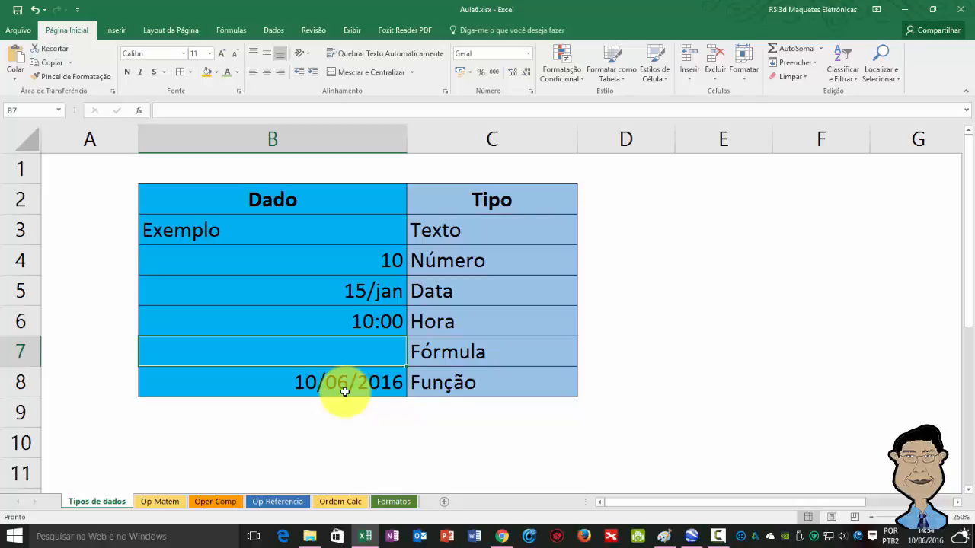
{"action": "type", "text": "="}
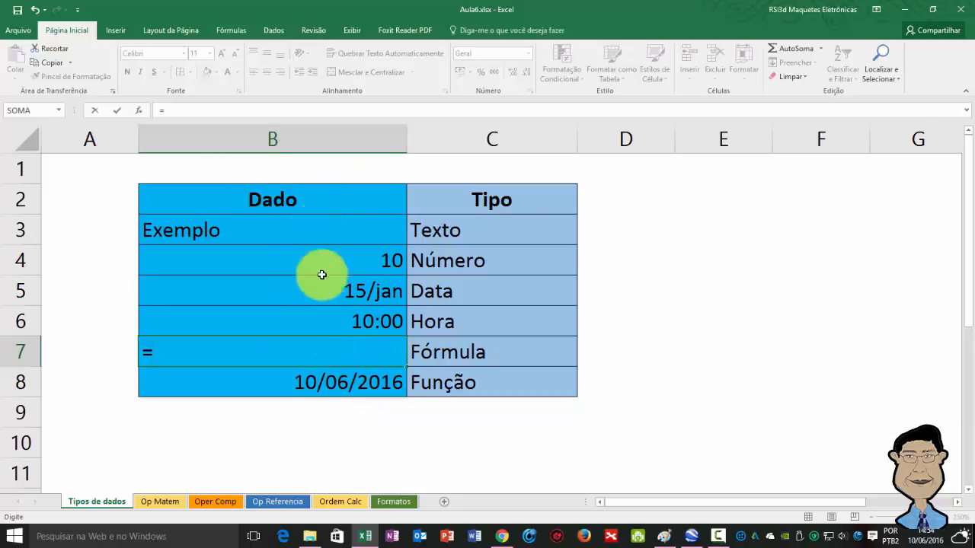
{"action": "left_click", "coordinate": [326, 381]}
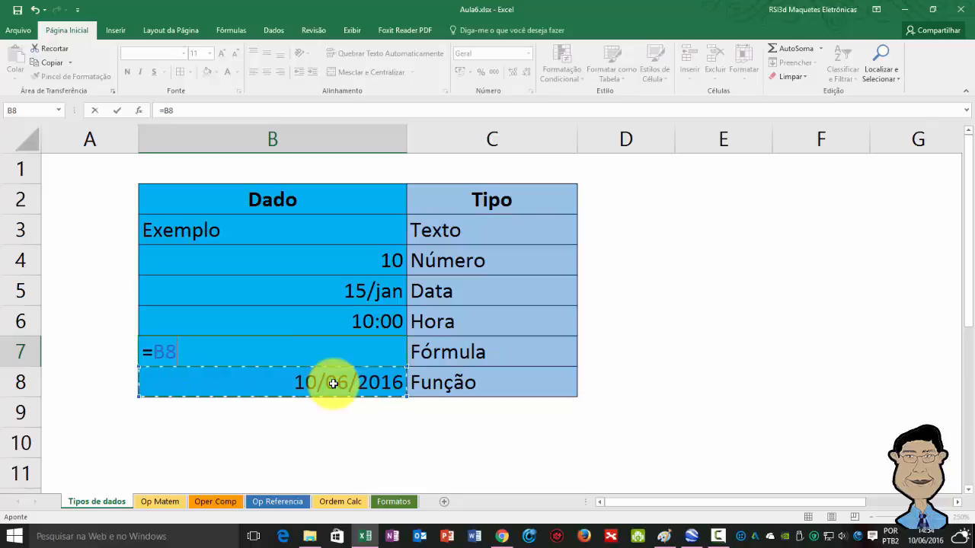
{"action": "type", "text": "-"}
{"action": "left_click", "coordinate": [300, 286]}
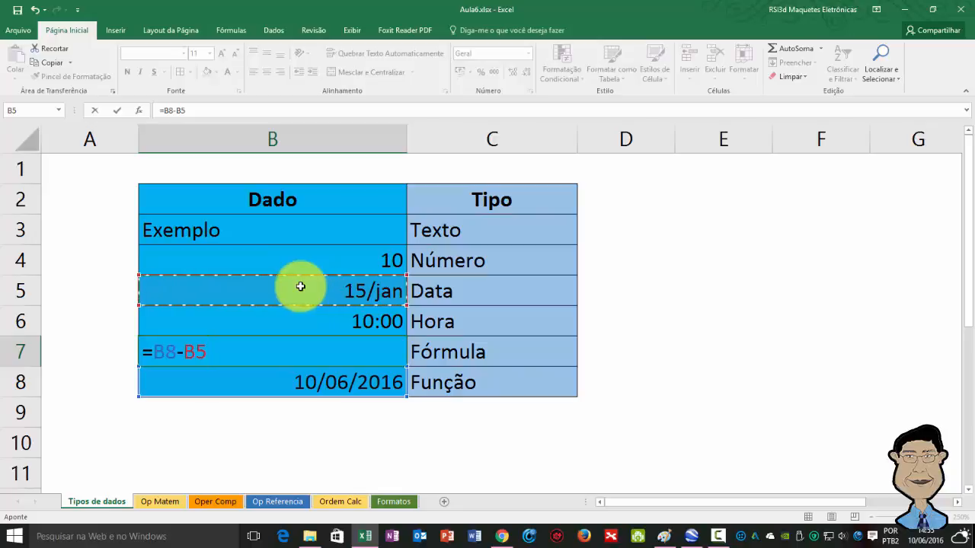
{"action": "key", "text": "ctrl+Return"}
{"action": "key", "text": "Return"}
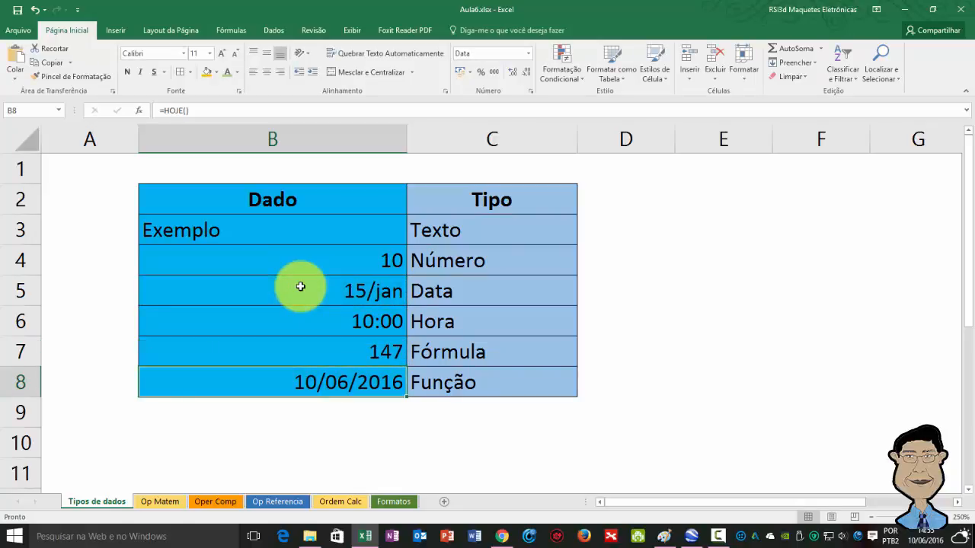
{"action": "key", "text": "Up"}
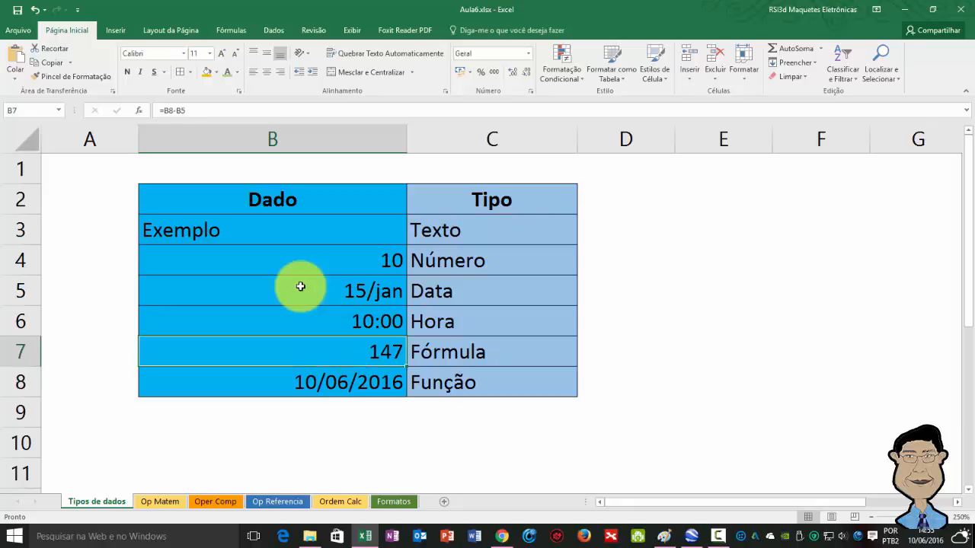
{"action": "key", "text": "F2"}
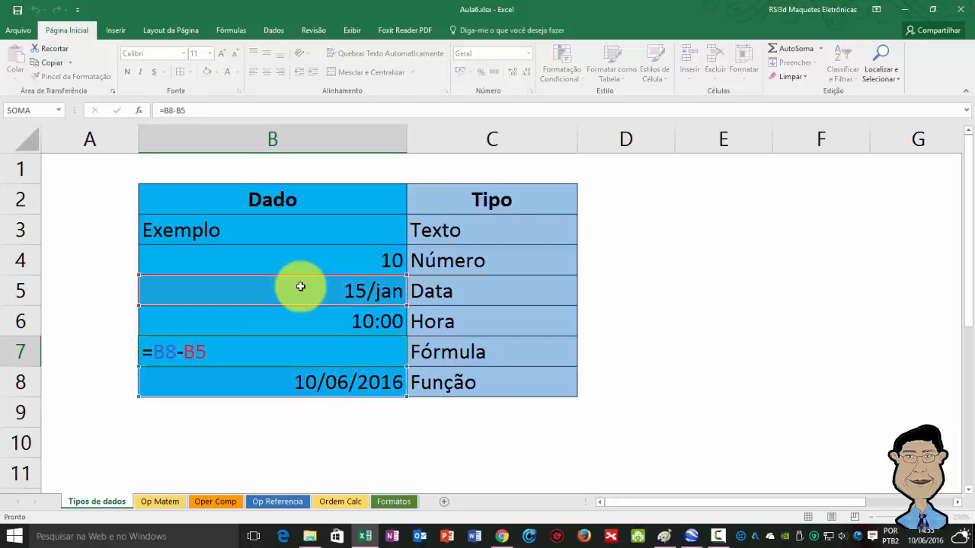
{"action": "key", "text": "Escape"}
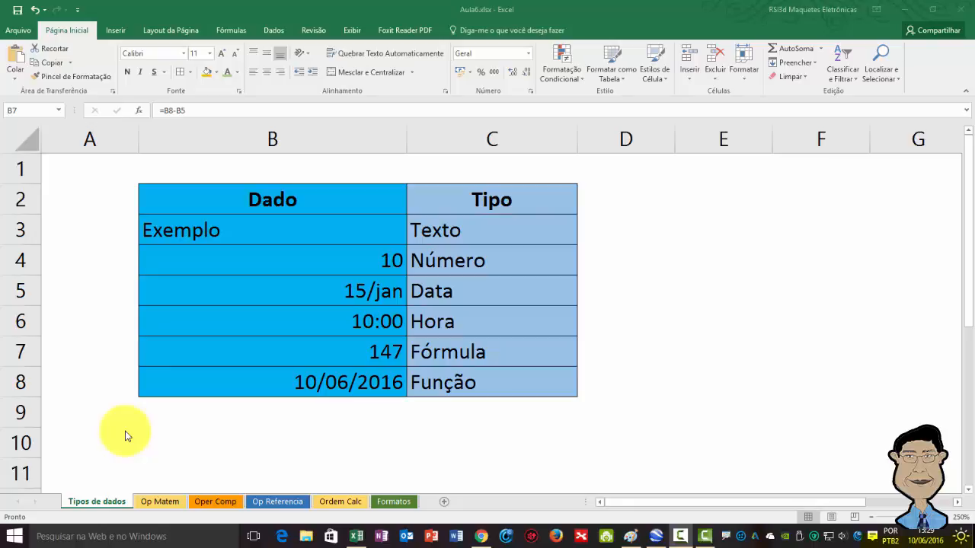
Step: Open the Op Matem sheet with the mathematical operator examples
{"action": "left_click", "coordinate": [162, 501]}
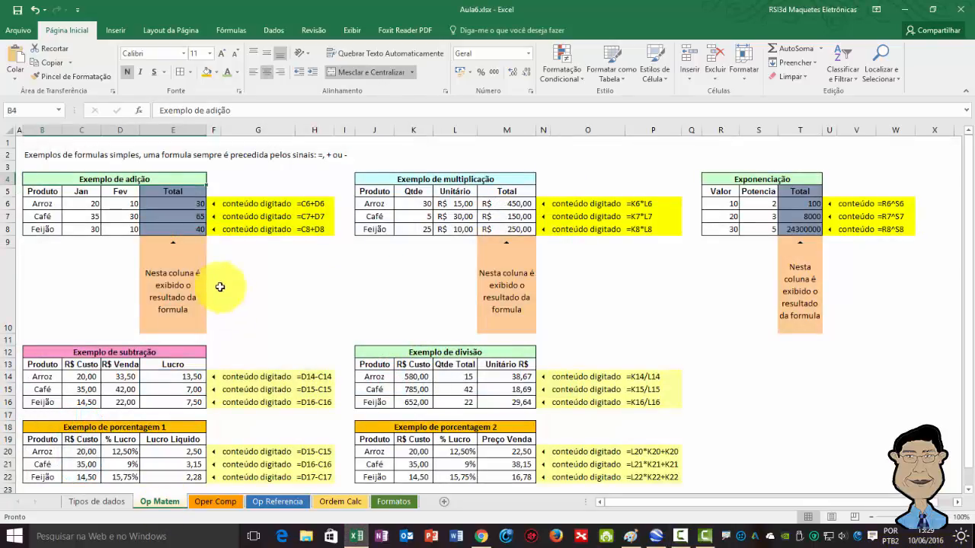
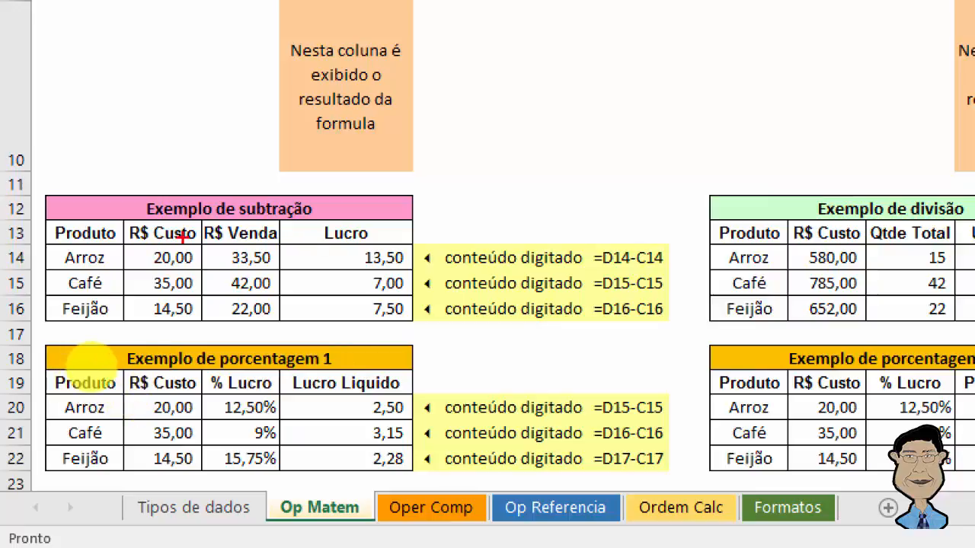
Step: Mark up the Arroz row of the subtraction example, linking the R$ Custo and R$ Venda values to the formula =D14-C14 and its Lucro result
{"action": "mouse_move", "coordinate": [186, 242]}
{"action": "left_mouse_down"}
{"action": "mouse_move", "coordinate": [152, 247]}
{"action": "mouse_move", "coordinate": [140, 262]}
{"action": "mouse_move", "coordinate": [190, 269]}
{"action": "mouse_move", "coordinate": [228, 189]}
{"action": "mouse_move", "coordinate": [512, 200]}
{"action": "mouse_move", "coordinate": [584, 224]}
{"action": "left_mouse_up"}
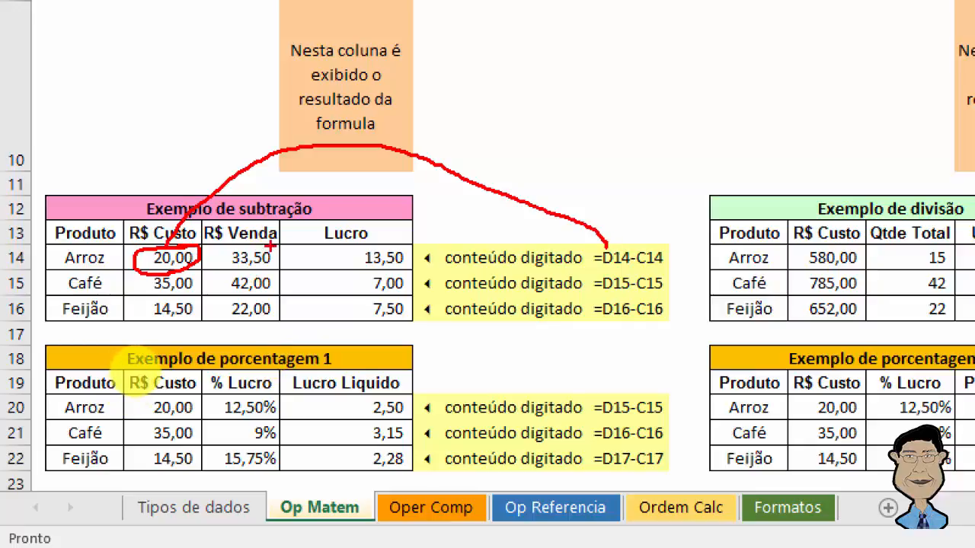
{"action": "mouse_move", "coordinate": [229, 245]}
{"action": "left_mouse_down"}
{"action": "mouse_move", "coordinate": [281, 247]}
{"action": "mouse_move", "coordinate": [264, 243]}
{"action": "left_mouse_up"}
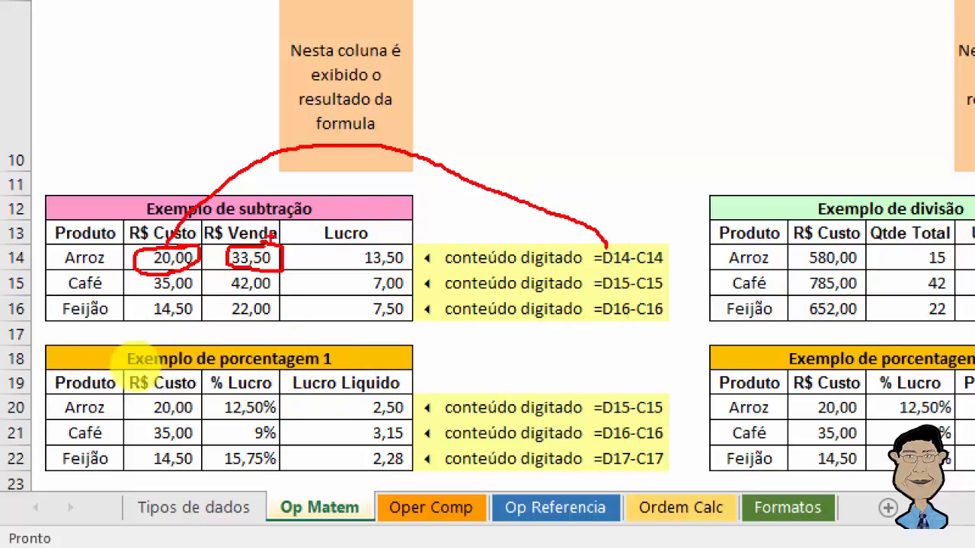
{"action": "mouse_move", "coordinate": [263, 243]}
{"action": "left_mouse_down"}
{"action": "mouse_move", "coordinate": [555, 175]}
{"action": "mouse_move", "coordinate": [631, 220]}
{"action": "mouse_move", "coordinate": [649, 244]}
{"action": "left_mouse_up"}
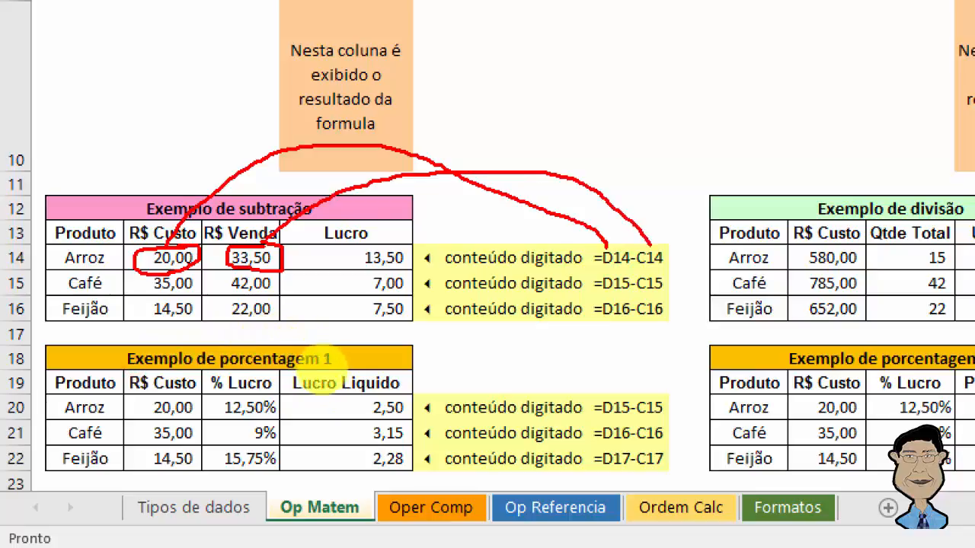
{"action": "mouse_move", "coordinate": [400, 243]}
{"action": "left_mouse_down"}
{"action": "mouse_move", "coordinate": [416, 266]}
{"action": "mouse_move", "coordinate": [357, 259]}
{"action": "left_mouse_up"}
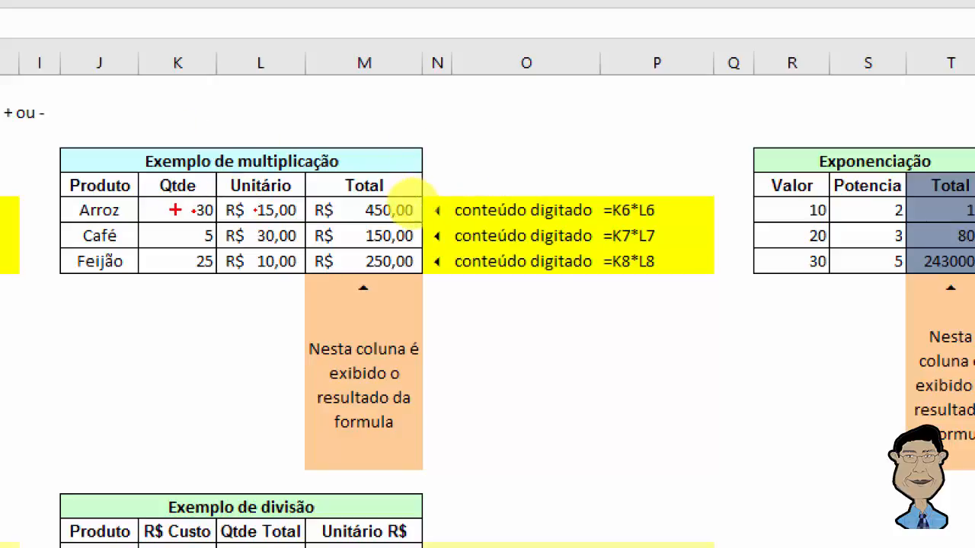
Step: Mark up the multiplication example, linking Arroz's Qtde and Unitário to its Total and the formula =K6*L6, and clear the annotations
{"action": "mouse_move", "coordinate": [175, 211]}
{"action": "left_mouse_down"}
{"action": "mouse_move", "coordinate": [195, 152]}
{"action": "mouse_move", "coordinate": [261, 152]}
{"action": "left_mouse_up"}
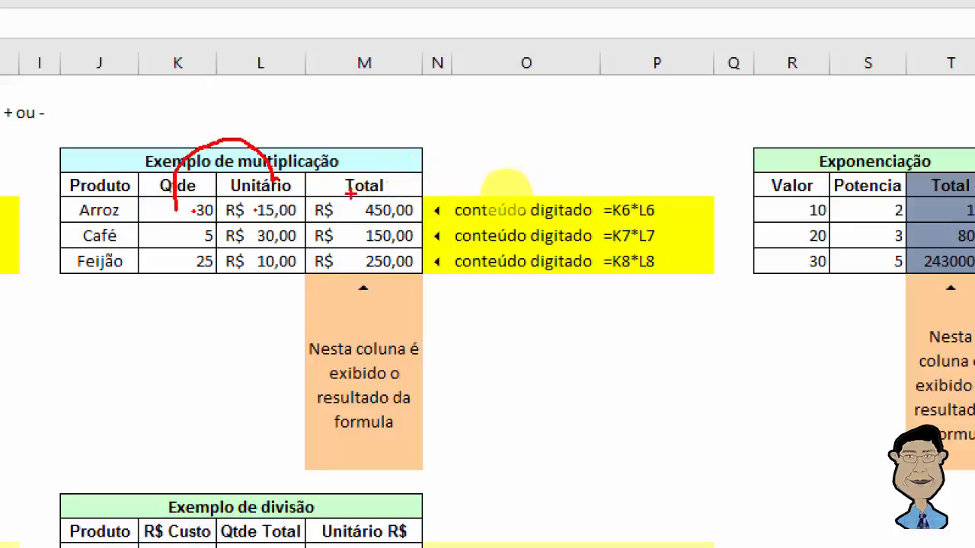
{"action": "mouse_move", "coordinate": [390, 199]}
{"action": "left_mouse_down"}
{"action": "mouse_move", "coordinate": [387, 141]}
{"action": "mouse_move", "coordinate": [350, 118]}
{"action": "mouse_move", "coordinate": [266, 146]}
{"action": "left_mouse_up"}
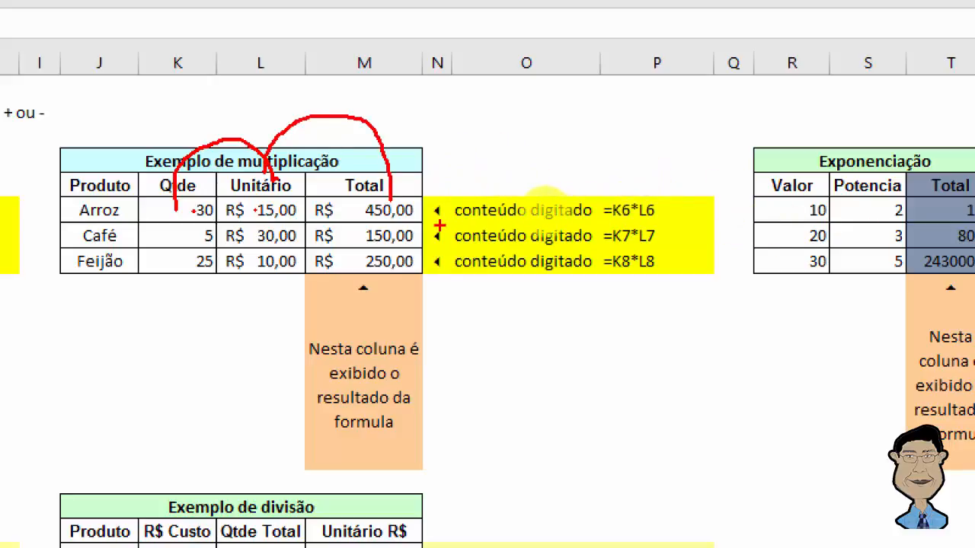
{"action": "left_click_drag", "start_coordinate": [609, 220], "coordinate": [667, 220]}
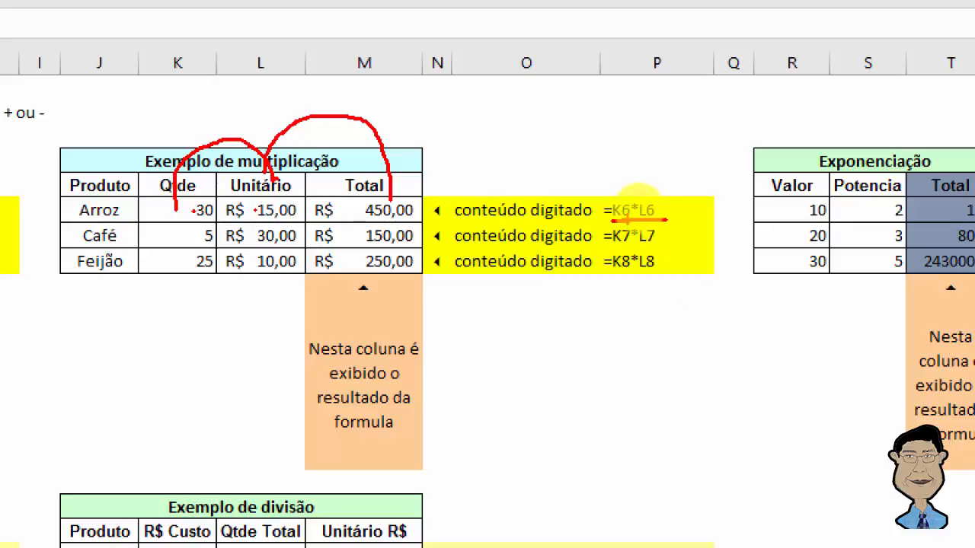
{"action": "mouse_move", "coordinate": [205, 195]}
{"action": "left_mouse_down"}
{"action": "mouse_move", "coordinate": [176, 204]}
{"action": "mouse_move", "coordinate": [196, 223]}
{"action": "left_mouse_up"}
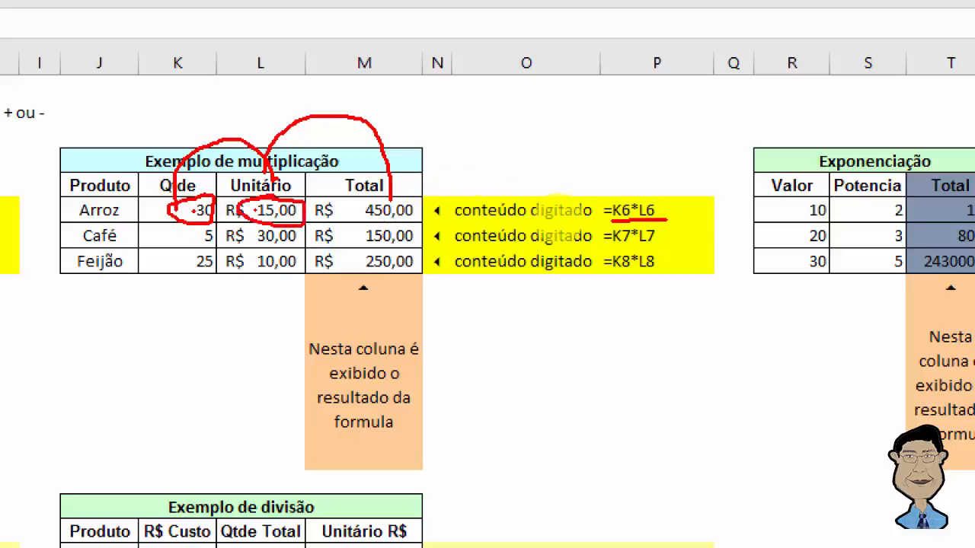
{"action": "mouse_move", "coordinate": [355, 216]}
{"action": "left_mouse_down"}
{"action": "mouse_move", "coordinate": [388, 229]}
{"action": "mouse_move", "coordinate": [417, 219]}
{"action": "left_mouse_up"}
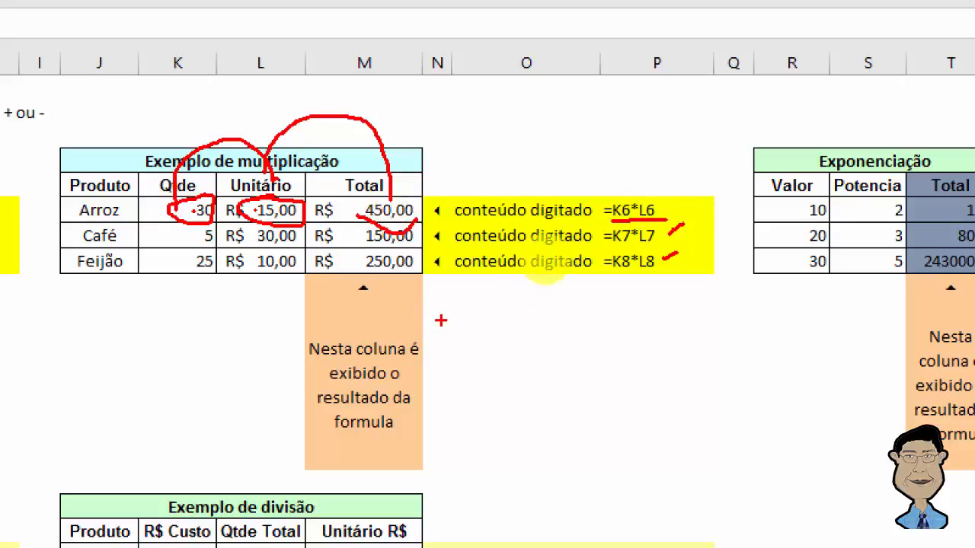
{"action": "key", "text": "Escape"}
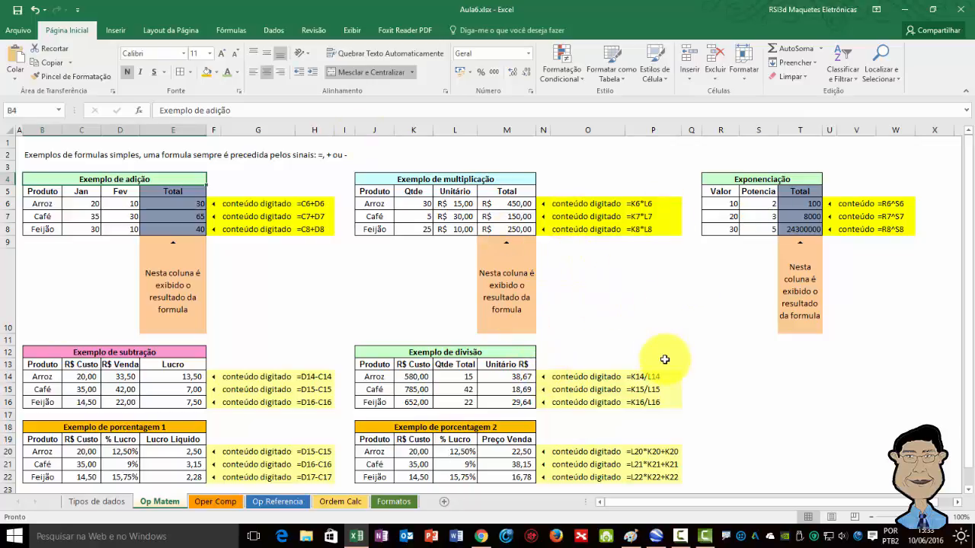
Step: Mark up the Arroz row of the division example, underlining the slash in =K14/L14 and linking R$ Custo and Qtde Total to Unitário R$
{"action": "key", "text": "ctrl+1"}
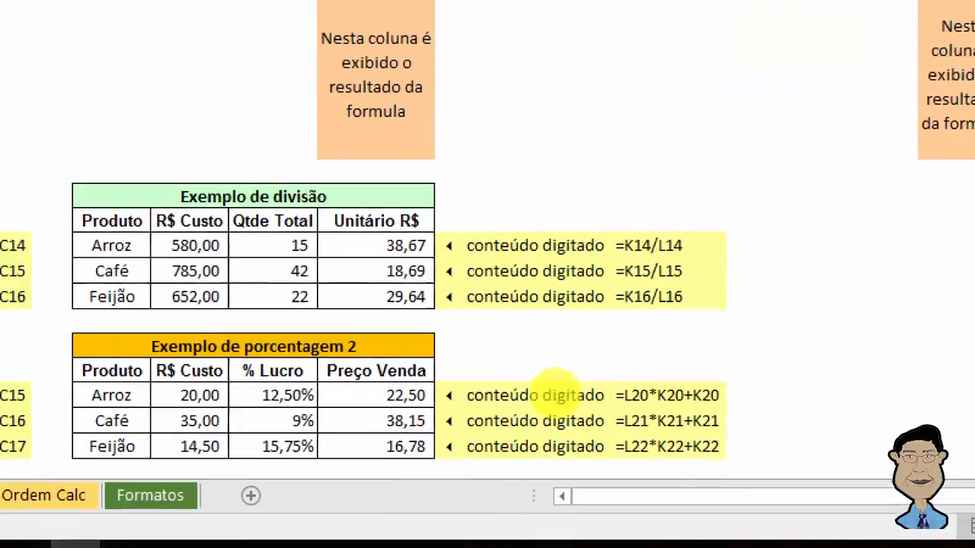
{"action": "left_click", "coordinate": [541, 401]}
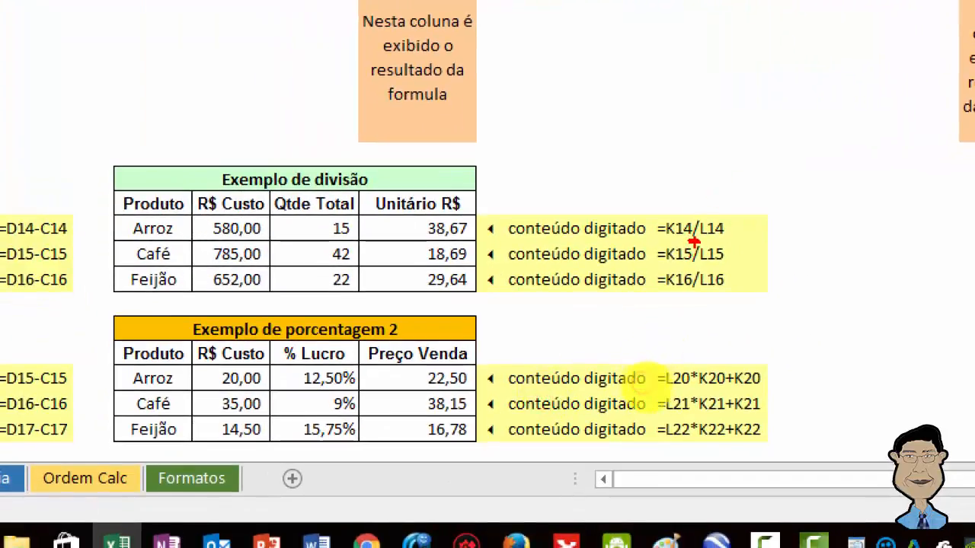
{"action": "left_click_drag", "start_coordinate": [694, 242], "coordinate": [697, 240]}
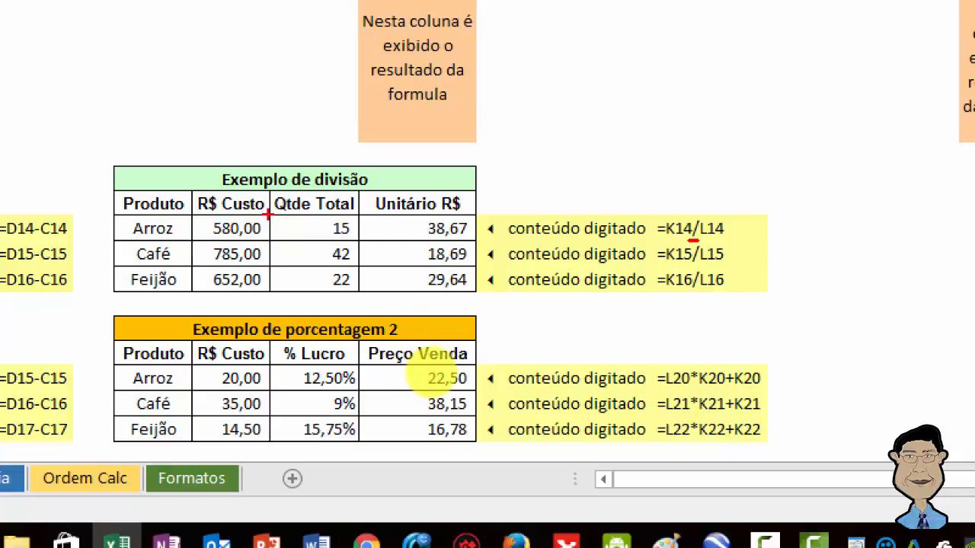
{"action": "left_click", "coordinate": [320, 222]}
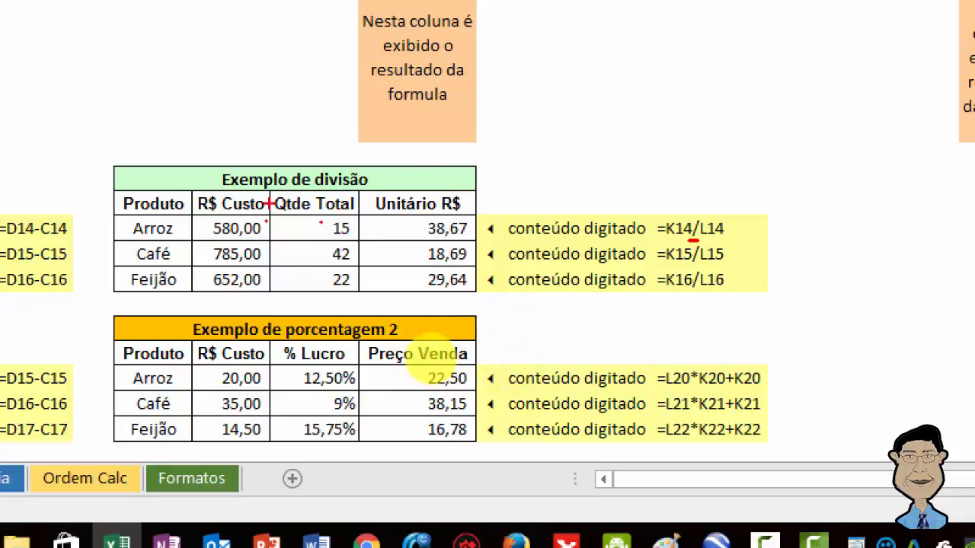
{"action": "mouse_move", "coordinate": [241, 208]}
{"action": "left_mouse_down"}
{"action": "mouse_move", "coordinate": [272, 128]}
{"action": "mouse_move", "coordinate": [324, 177]}
{"action": "left_mouse_up"}
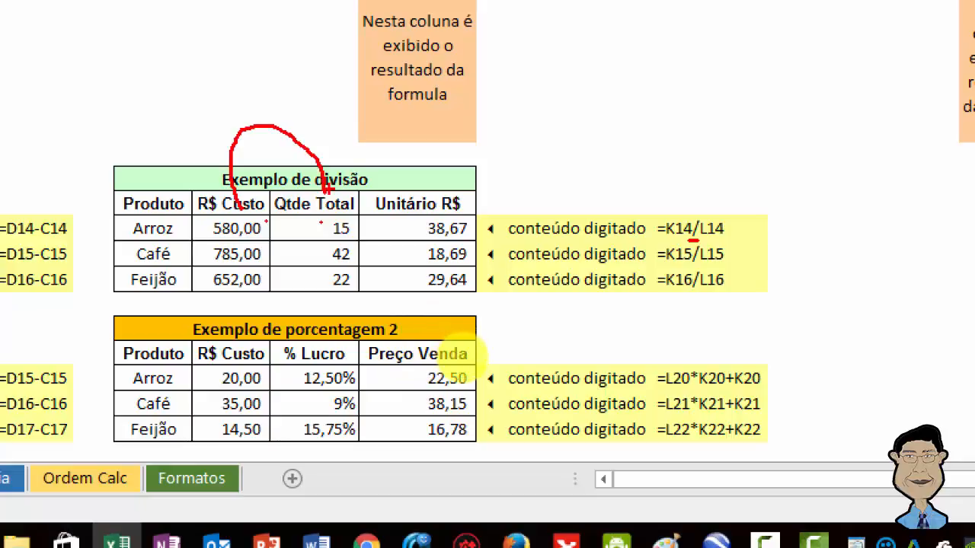
{"action": "mouse_move", "coordinate": [326, 191]}
{"action": "left_mouse_down"}
{"action": "mouse_move", "coordinate": [399, 147]}
{"action": "mouse_move", "coordinate": [445, 199]}
{"action": "mouse_move", "coordinate": [422, 231]}
{"action": "left_mouse_up"}
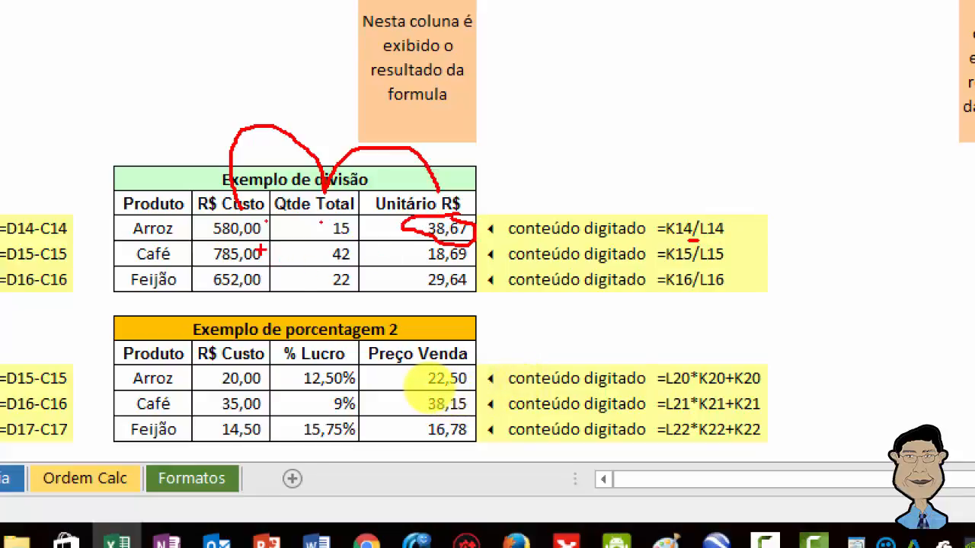
Step: Mark the cost, quantity and unit values in the Café and Feijão rows of the division example, then clear the annotations
{"action": "left_click", "coordinate": [267, 250]}
{"action": "left_click", "coordinate": [312, 250]}
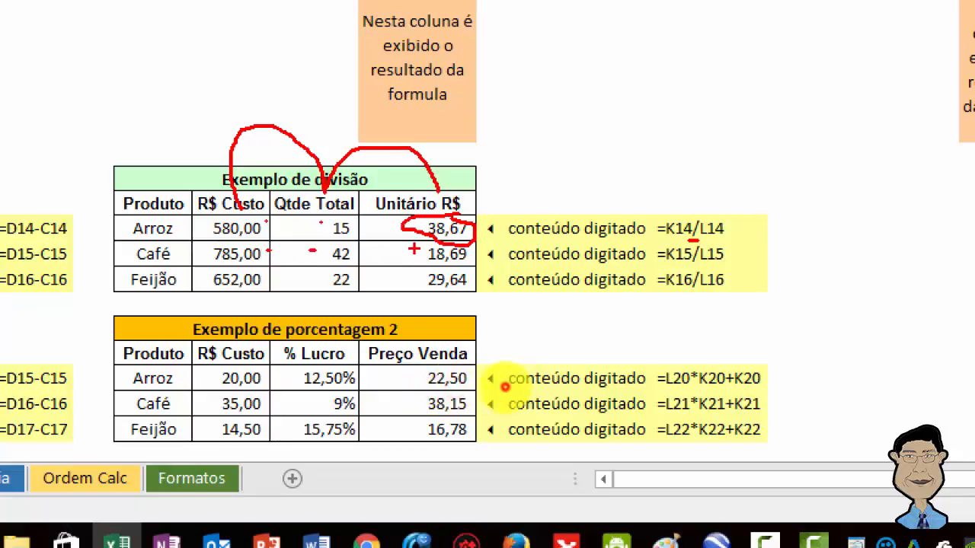
{"action": "left_click", "coordinate": [414, 249]}
{"action": "left_click", "coordinate": [264, 279]}
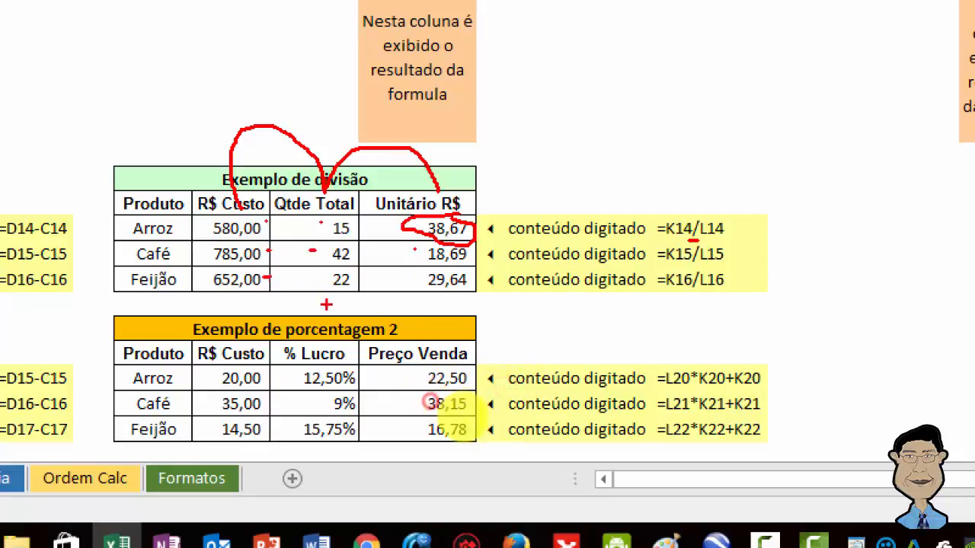
{"action": "left_click", "coordinate": [318, 279]}
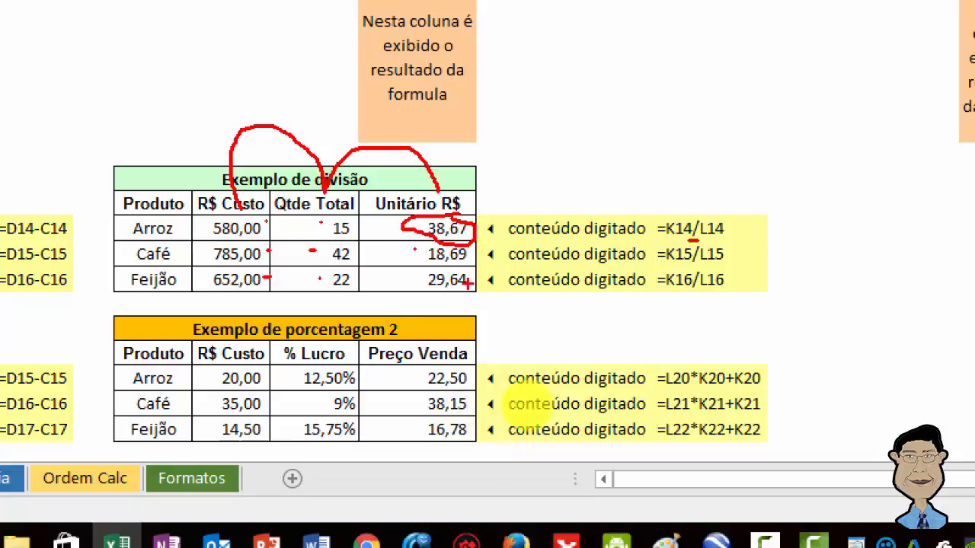
{"action": "mouse_move", "coordinate": [451, 271]}
{"action": "left_mouse_down"}
{"action": "mouse_move", "coordinate": [411, 272]}
{"action": "mouse_move", "coordinate": [456, 270]}
{"action": "left_mouse_up"}
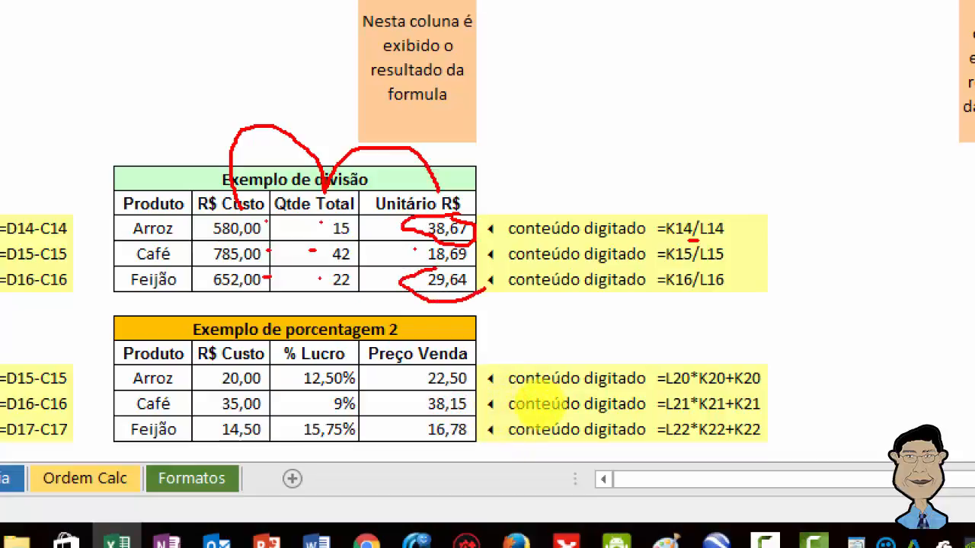
{"action": "left_click", "coordinate": [689, 282]}
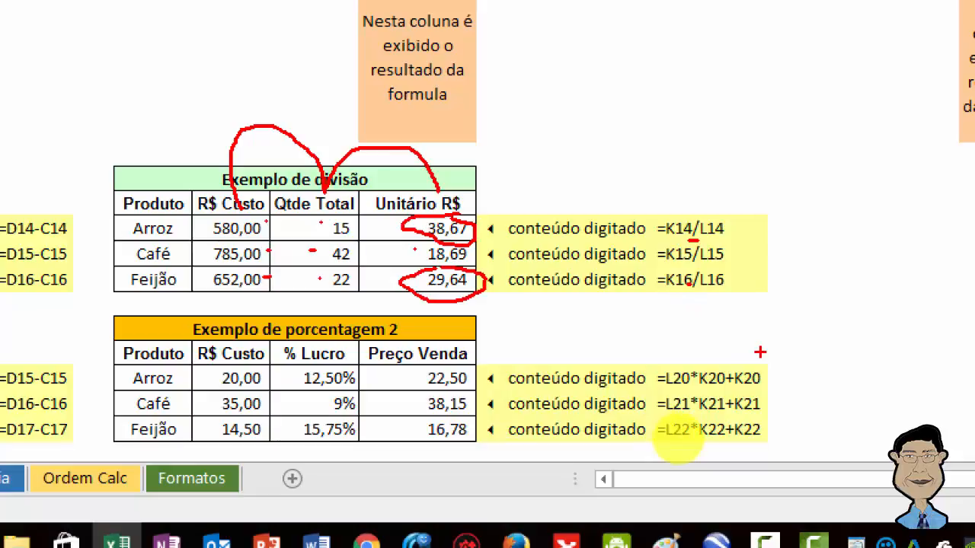
{"action": "key", "text": "Escape"}
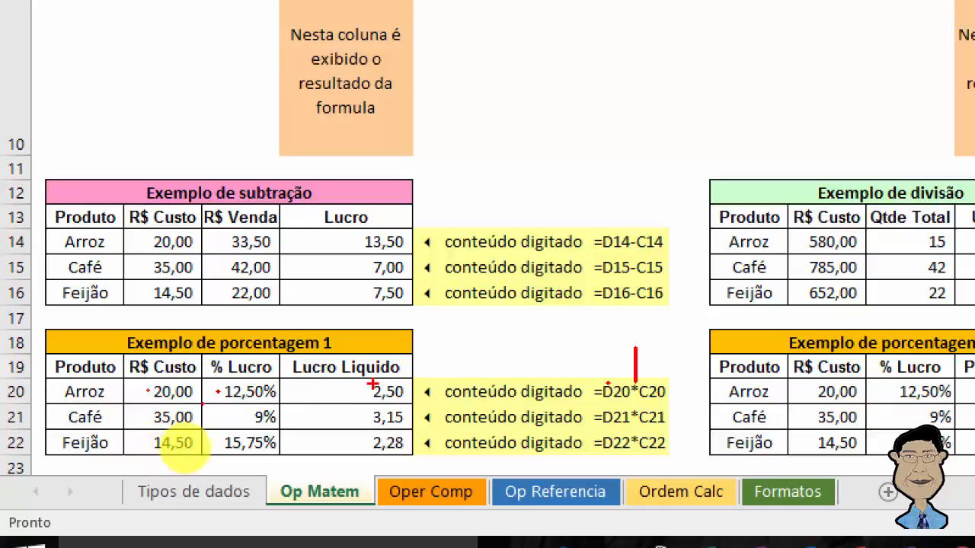
Step: Mark the Arroz row's Lucro Liquido result and % Lucro value in the Exemplo de porcentagem 1 table
{"action": "left_click_drag", "start_coordinate": [361, 389], "coordinate": [333, 392]}
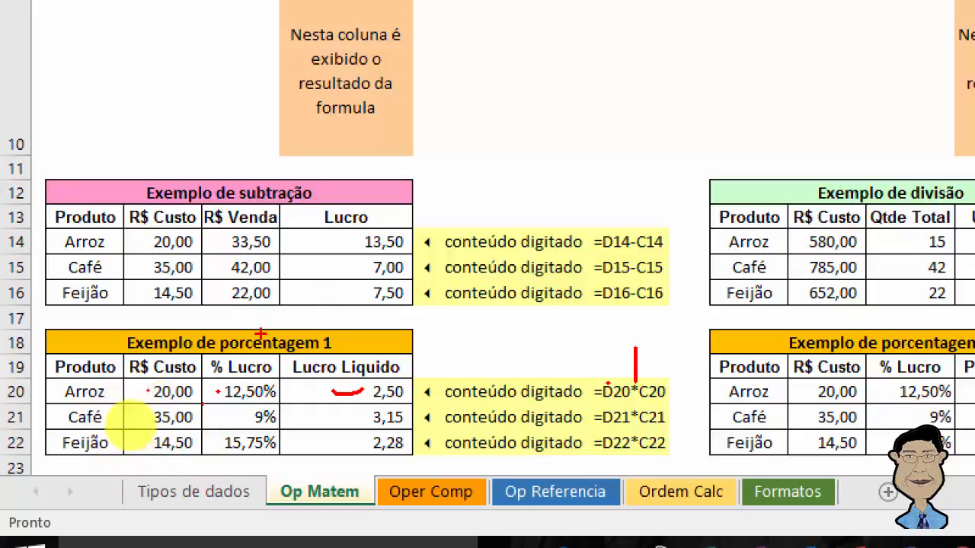
{"action": "left_click_drag", "start_coordinate": [271, 379], "coordinate": [270, 357]}
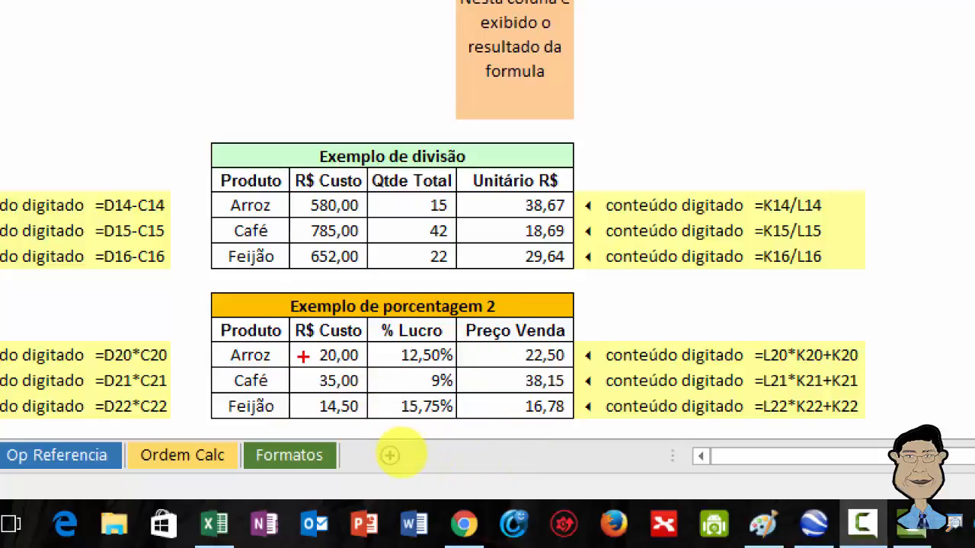
Step: Mark up the Arroz row of Exemplo de porcentagem 2, relating R$ Custo, % Lucro and Preço Venda to the references in =L20*K20+K20
{"action": "mouse_move", "coordinate": [308, 355]}
{"action": "left_mouse_down"}
{"action": "mouse_move", "coordinate": [347, 368]}
{"action": "mouse_move", "coordinate": [373, 355]}
{"action": "mouse_move", "coordinate": [403, 368]}
{"action": "mouse_move", "coordinate": [527, 371]}
{"action": "left_mouse_up"}
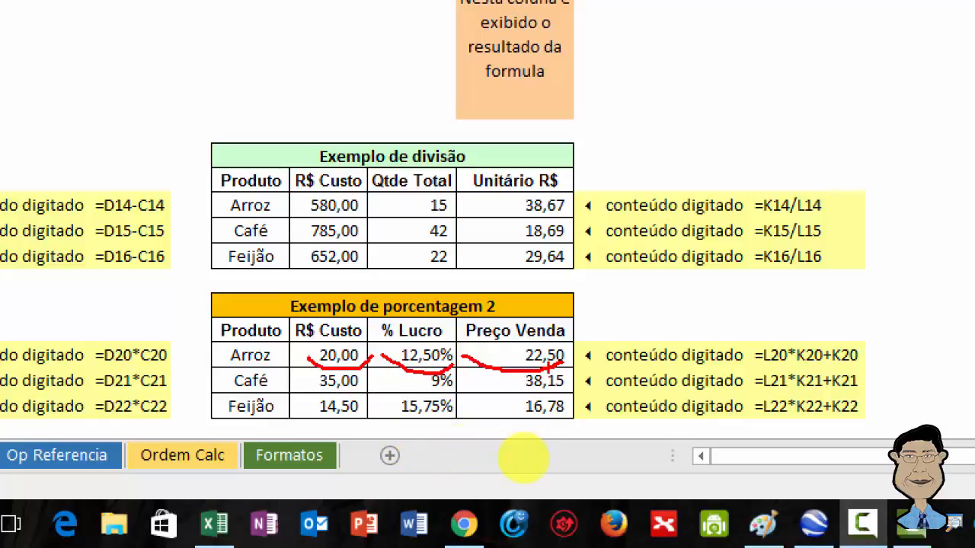
{"action": "left_click", "coordinate": [770, 345]}
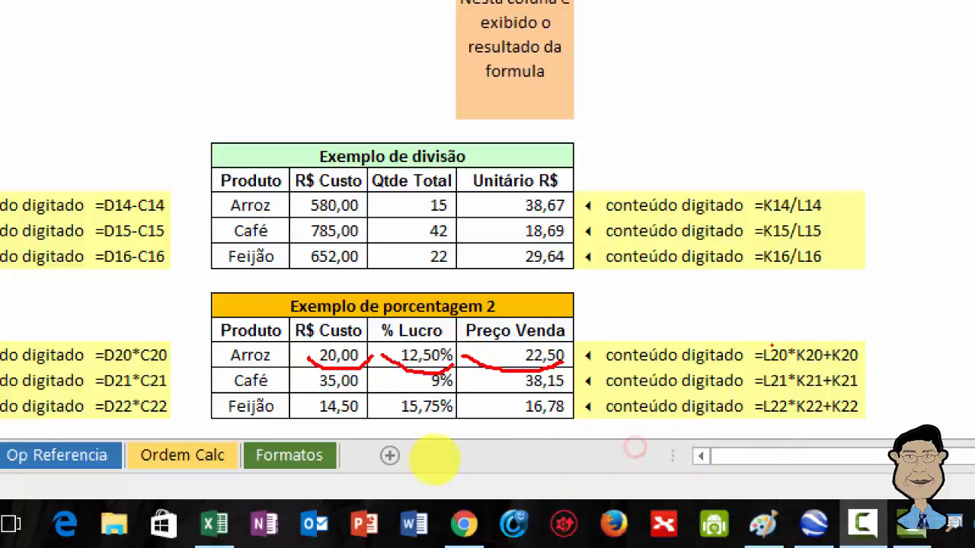
{"action": "left_click", "coordinate": [316, 346]}
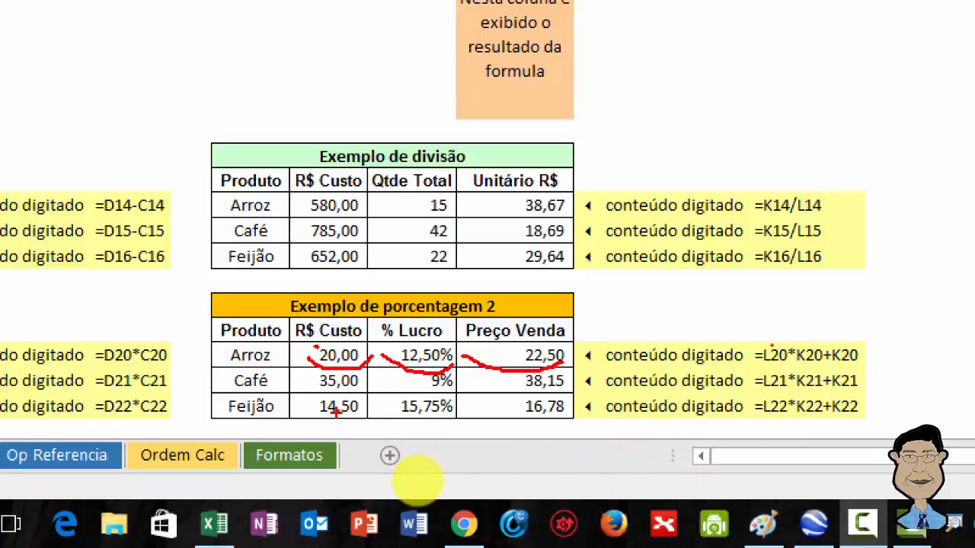
{"action": "left_click", "coordinate": [811, 345]}
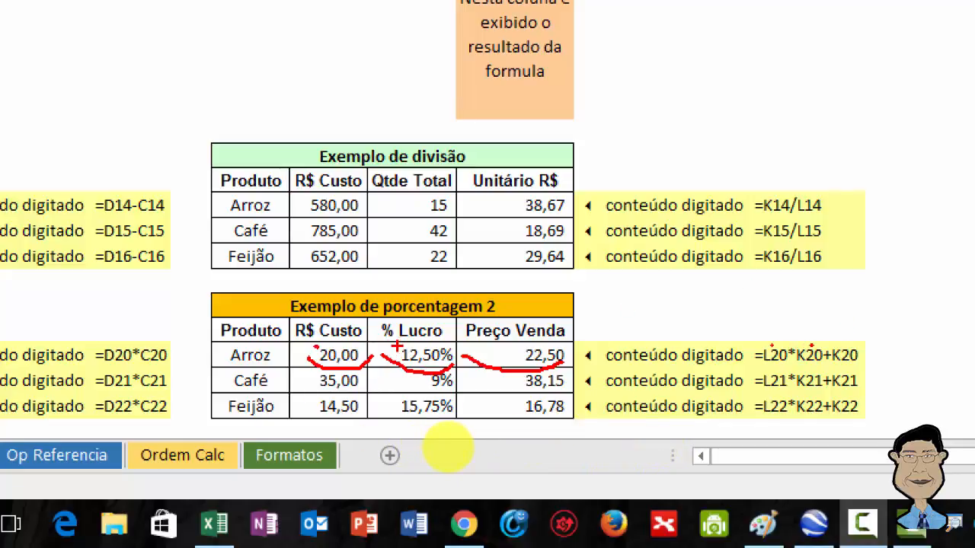
{"action": "left_click", "coordinate": [447, 448]}
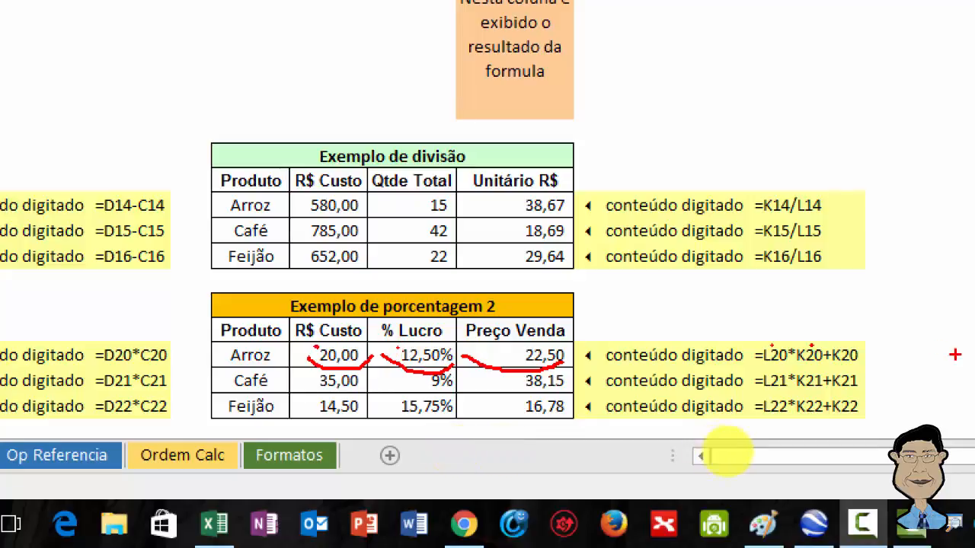
{"action": "left_click", "coordinate": [675, 446]}
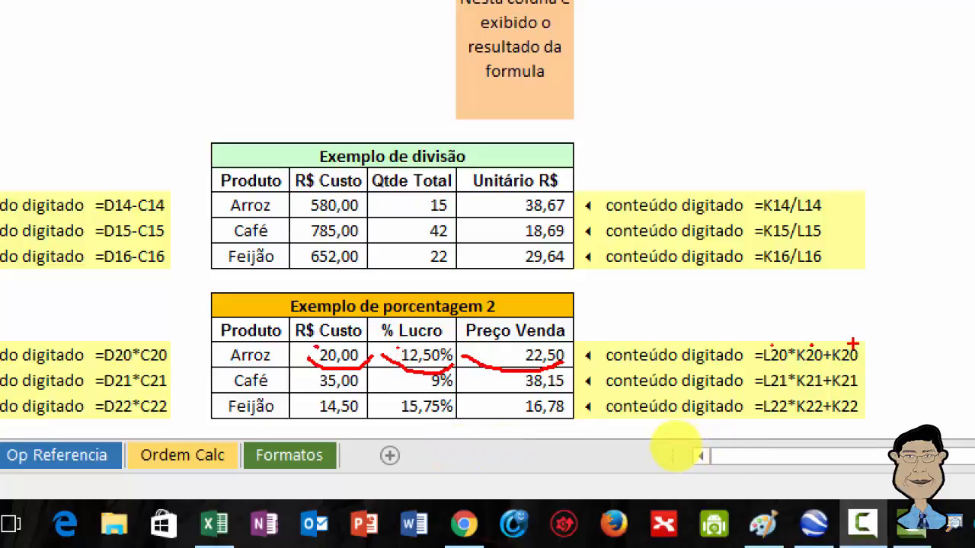
{"action": "mouse_move", "coordinate": [853, 344]}
{"action": "left_mouse_down"}
{"action": "mouse_move", "coordinate": [814, 333]}
{"action": "mouse_move", "coordinate": [783, 338]}
{"action": "left_mouse_up"}
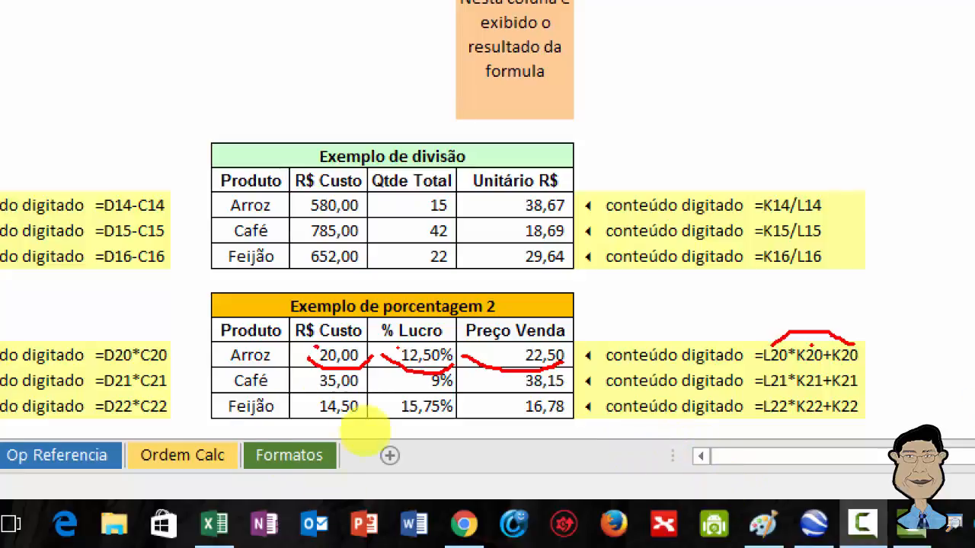
{"action": "left_click_drag", "start_coordinate": [568, 348], "coordinate": [644, 306]}
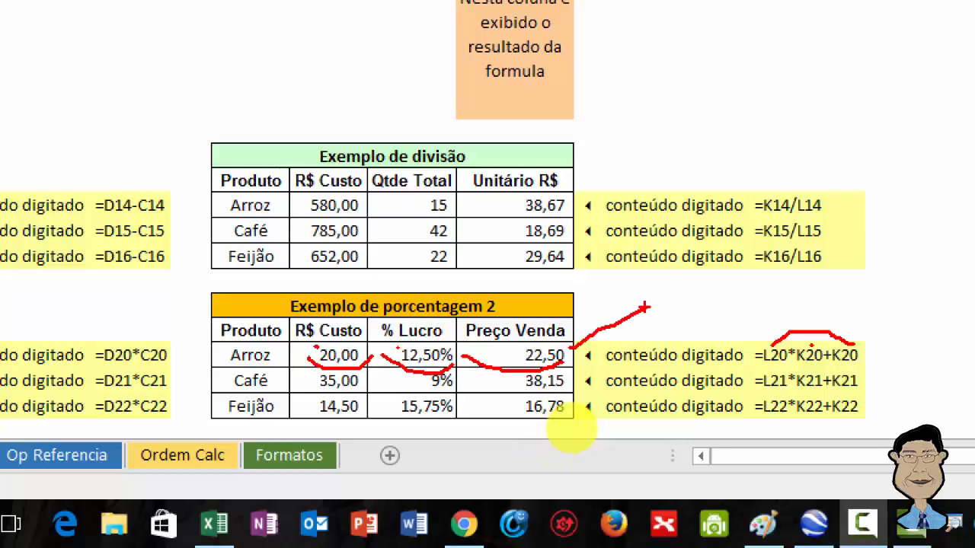